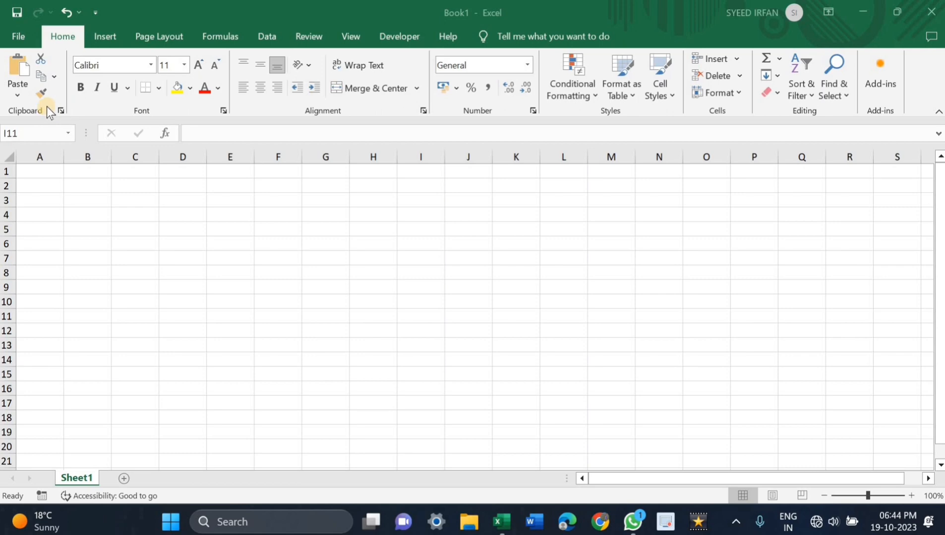
pyautogui.click(81, 184)
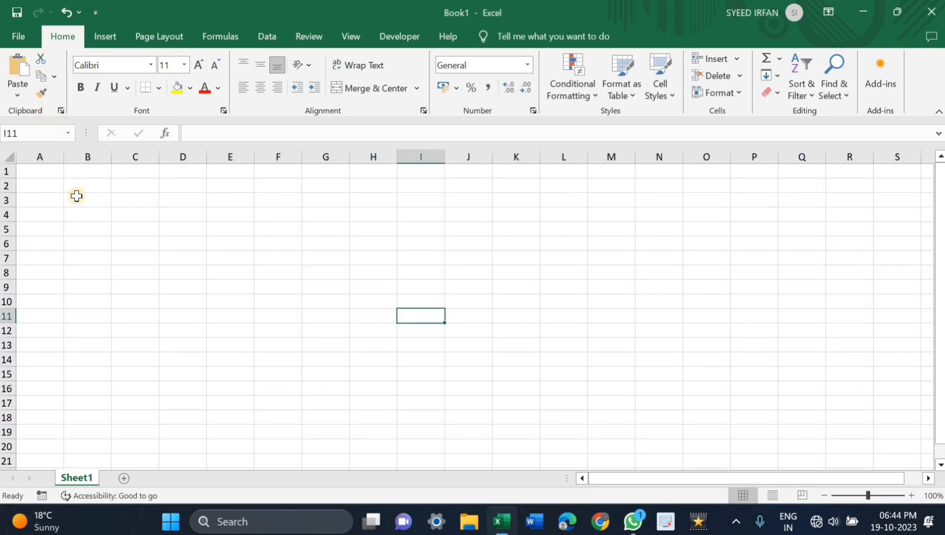
pyautogui.scroll(1, 76, 194)
pyautogui.scroll(-1, 76, 194)
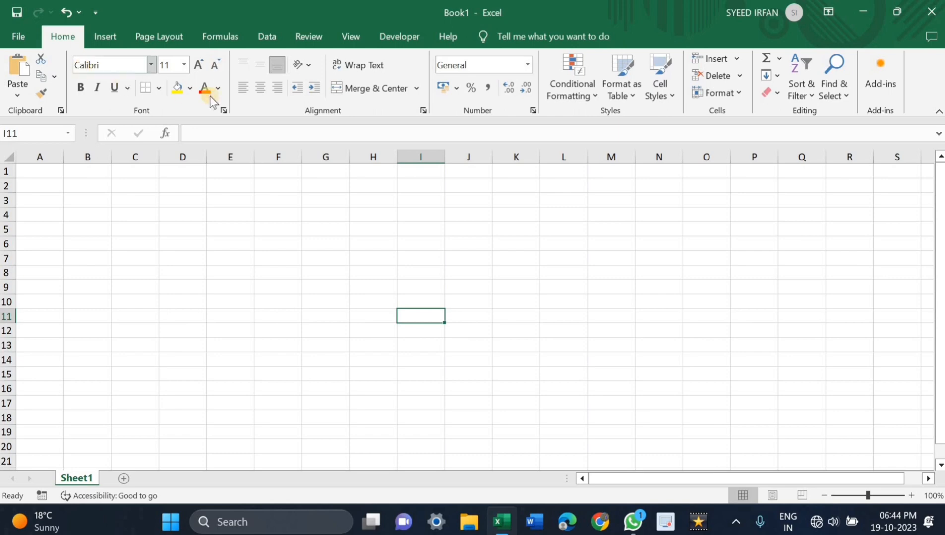
pyautogui.click(105, 35)
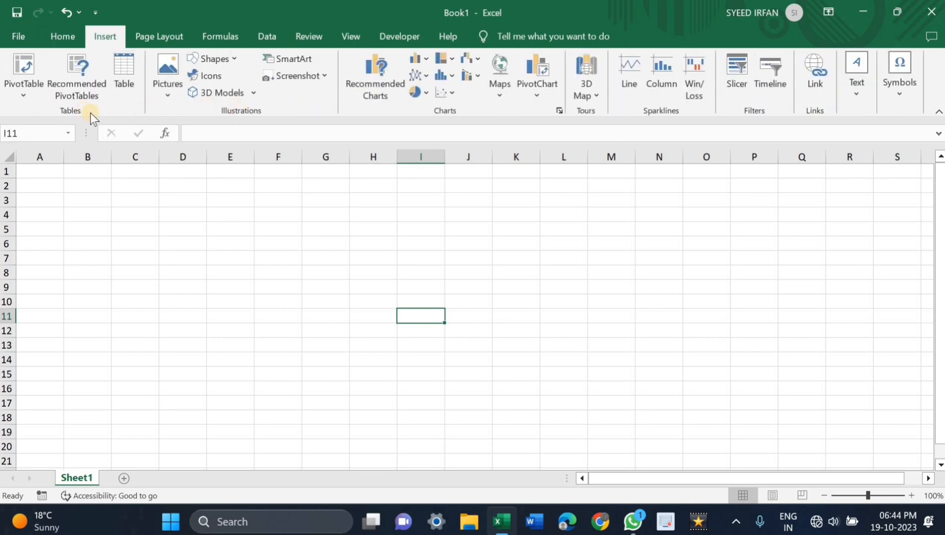
pyautogui.click(60, 39)
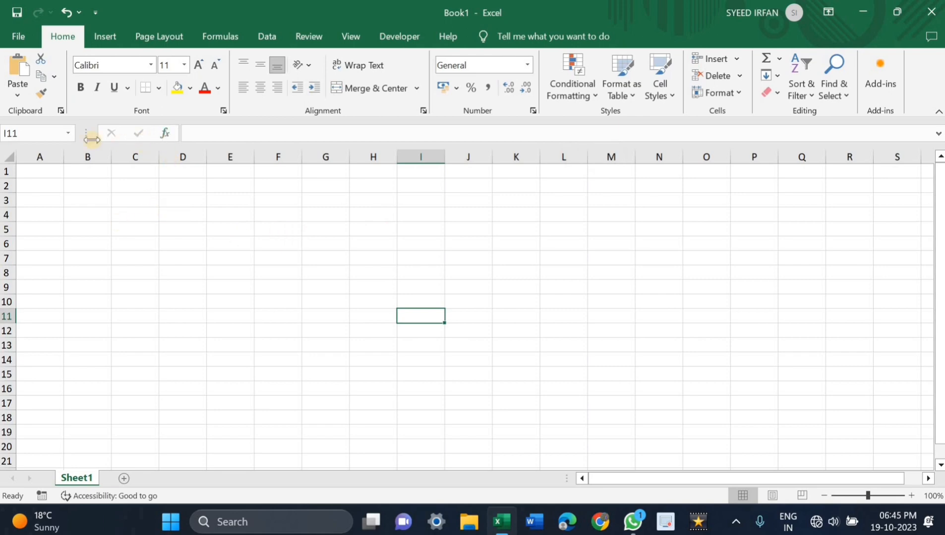
# Step: Go to cell C3 by entering its reference, and select cells B3, C2 and D3 one after another
pyautogui.click(17, 134)
pyautogui.write('C3')
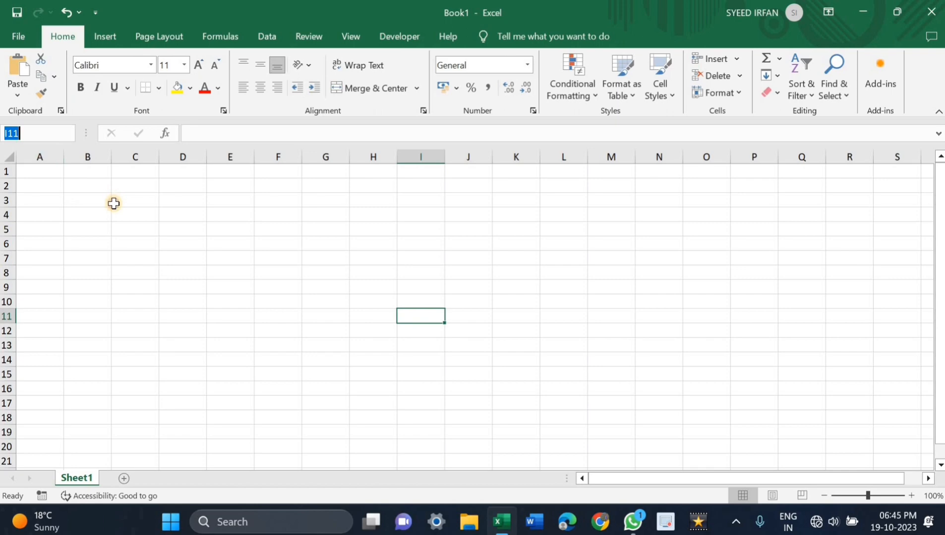
pyautogui.press('Return')
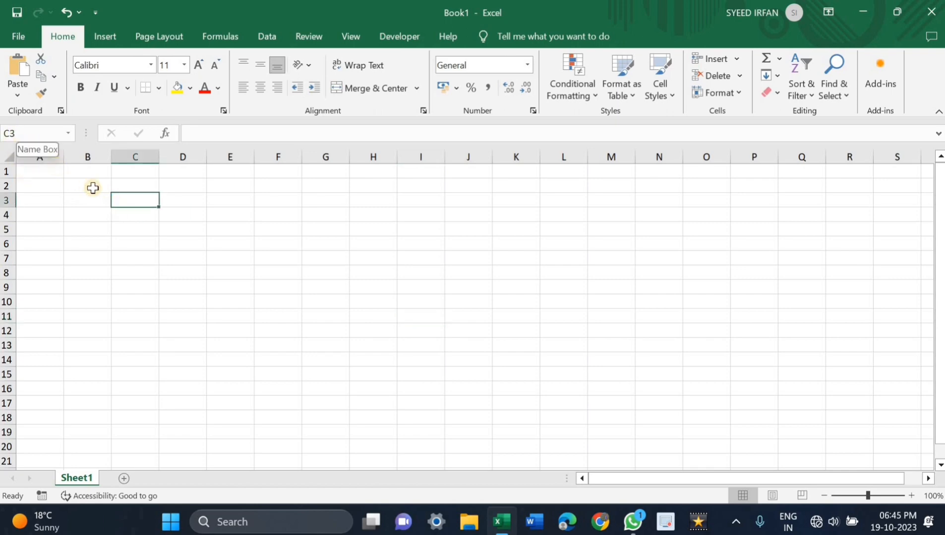
pyautogui.click(78, 196)
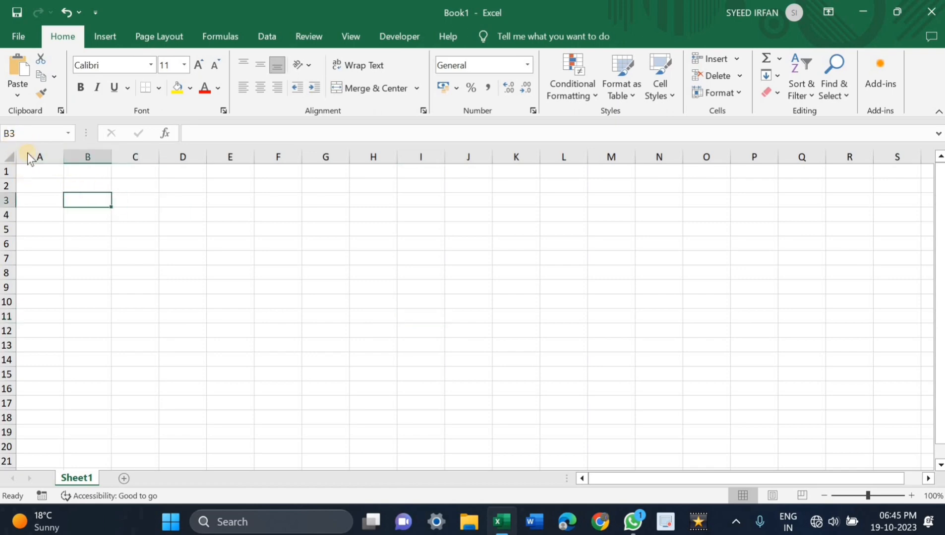
pyautogui.click(133, 185)
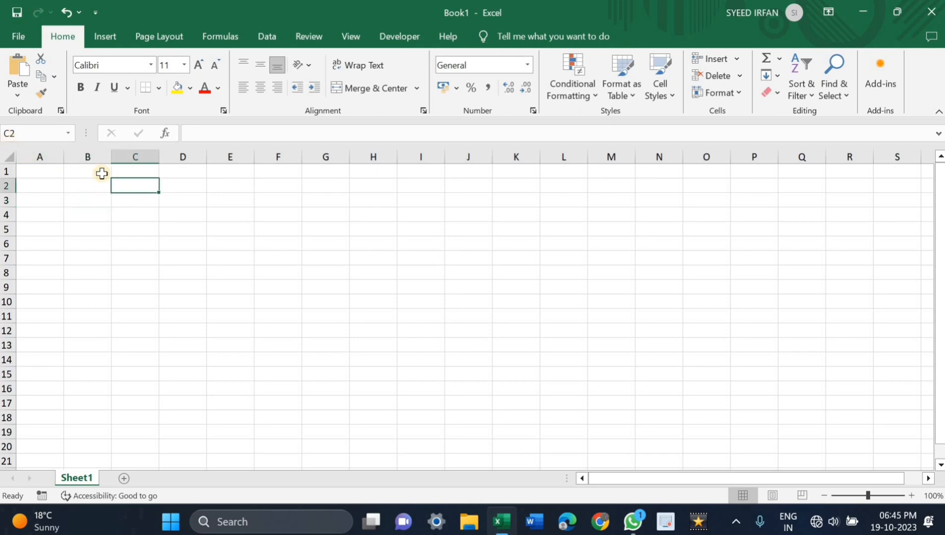
pyautogui.click(173, 205)
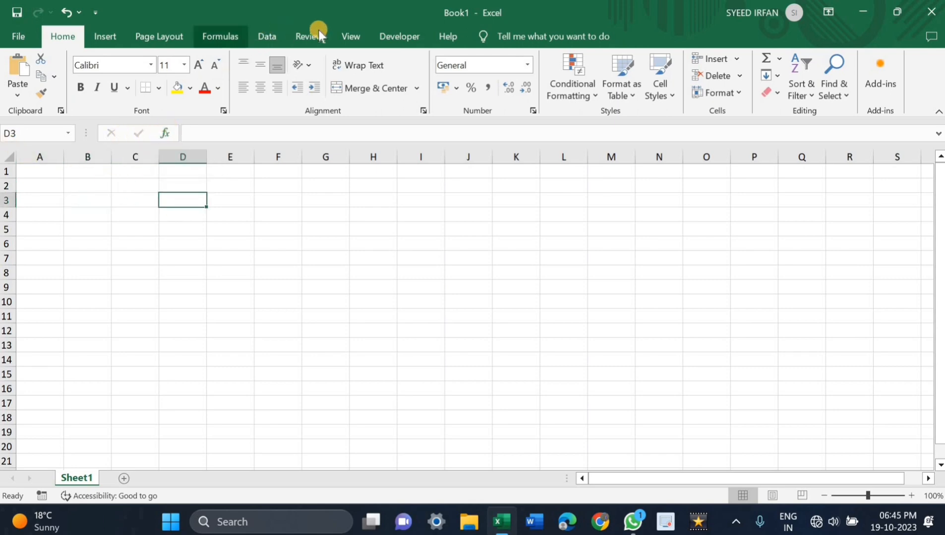
# Step: Examine the functions offered by Insert Function in the All and Most Recently Used categories, leaving without inserting one
pyautogui.click(234, 39)
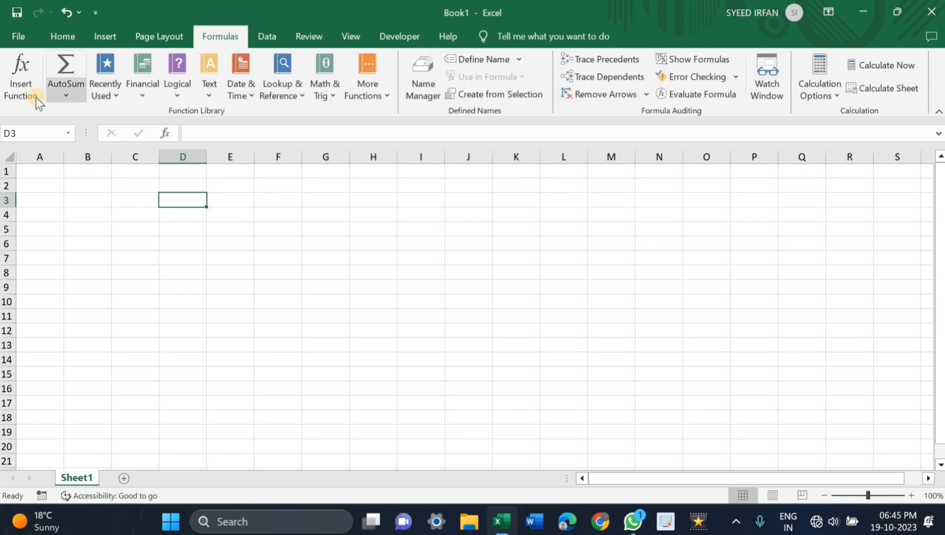
pyautogui.click(171, 134)
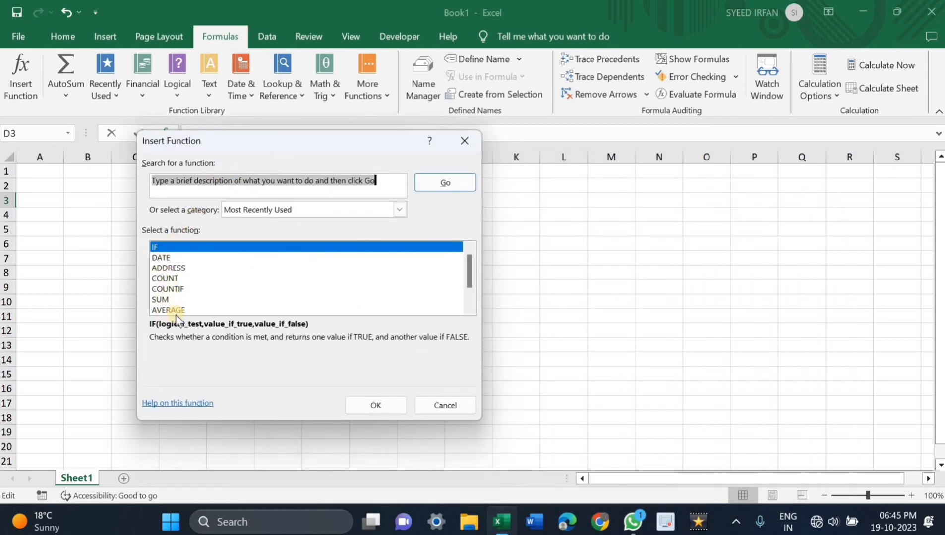
pyautogui.click(400, 209)
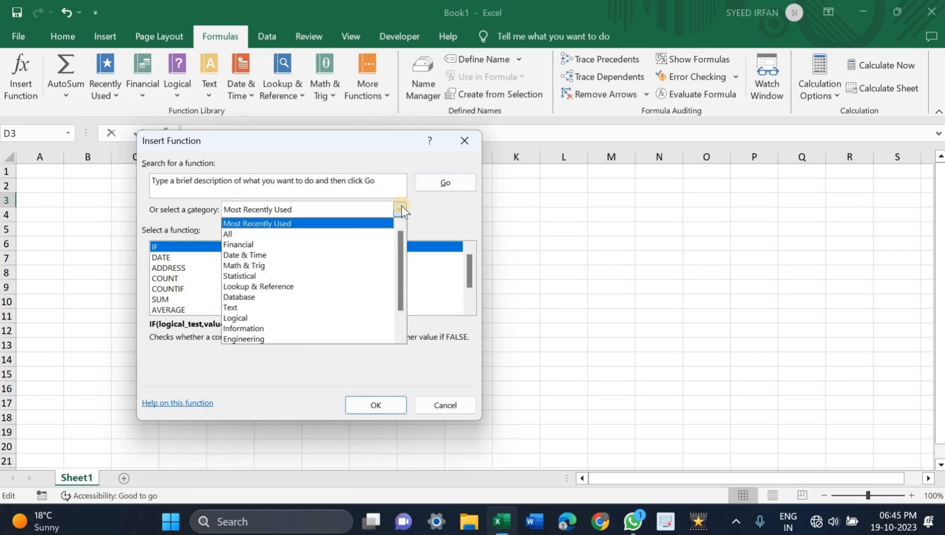
pyautogui.click(229, 234)
pyautogui.moveTo(473, 252); pyautogui.dragTo(470, 303)
pyautogui.moveTo(461, 271); pyautogui.dragTo(456, 239)
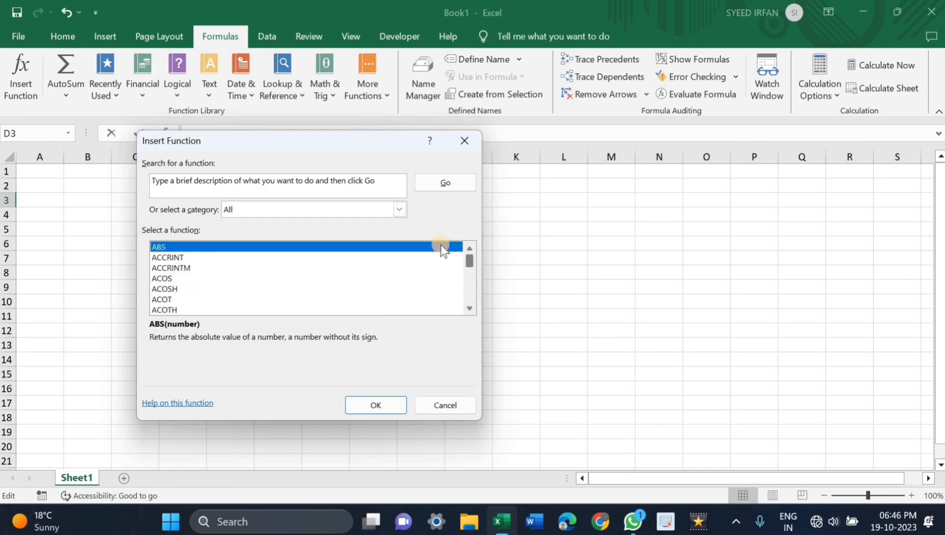
pyautogui.click(398, 208)
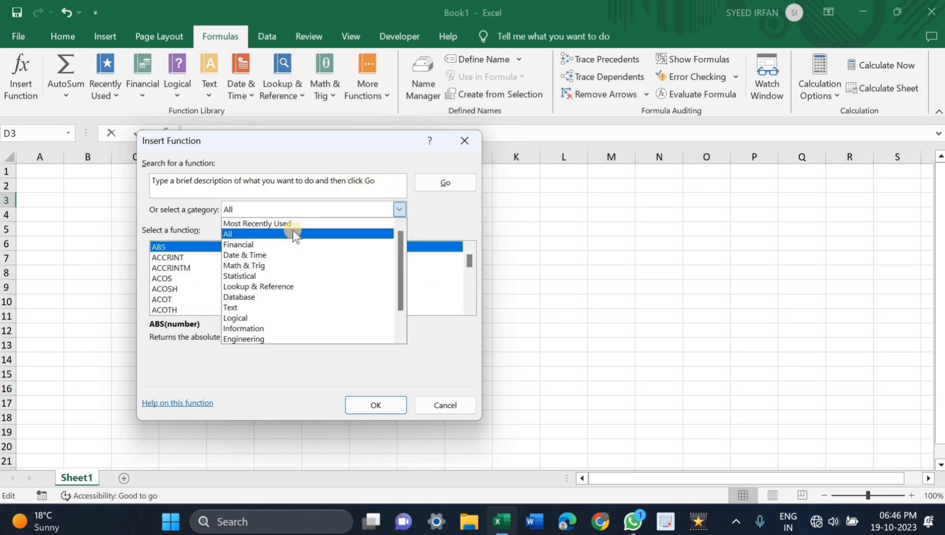
pyautogui.click(292, 228)
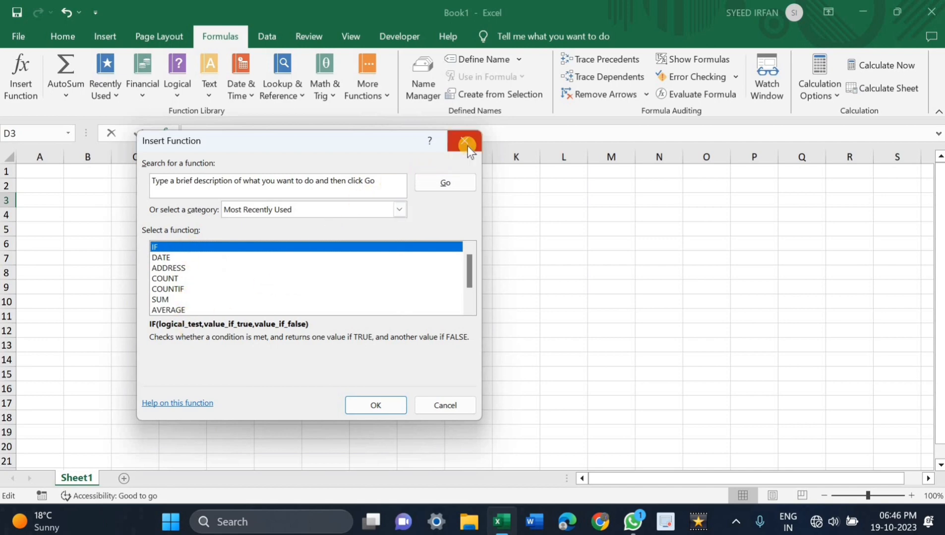
pyautogui.press('Escape')
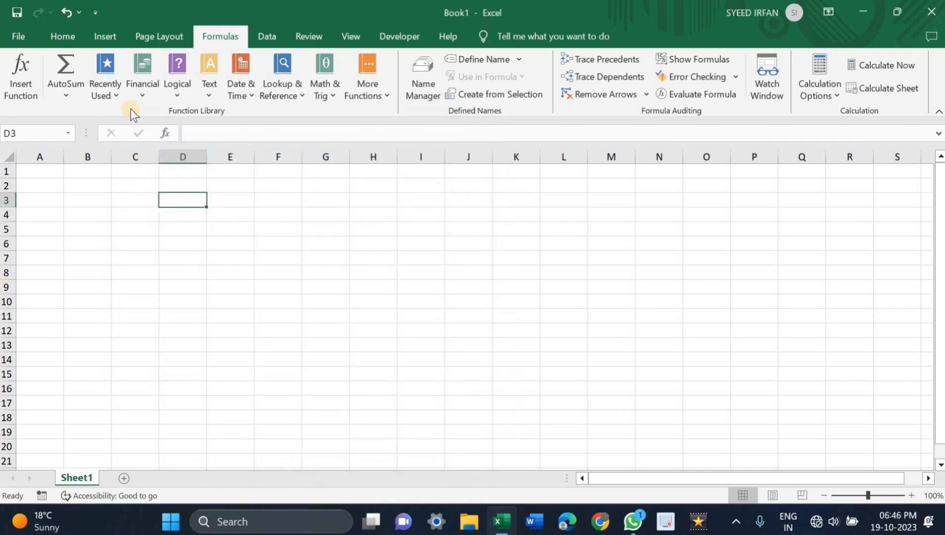
pyautogui.click(25, 37)
pyautogui.click(32, 44)
pyautogui.click(51, 39)
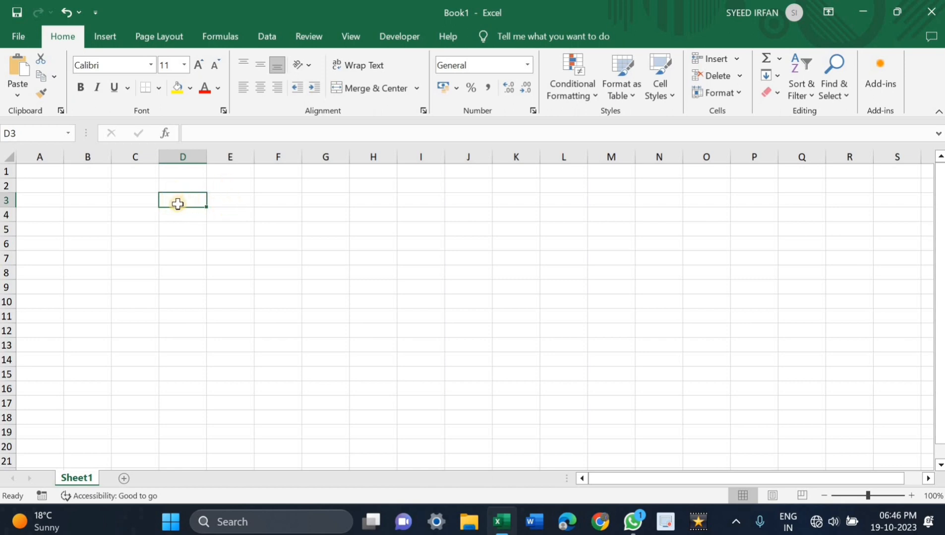
# Step: Select cell E8 and try zooming the sheet in and out, finishing at 100% zoom
pyautogui.click(222, 275)
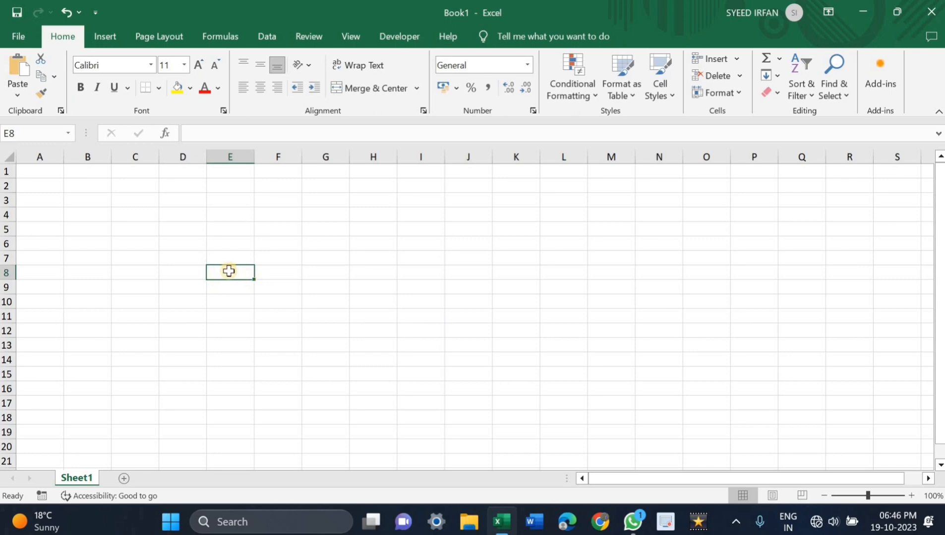
pyautogui.scroll(3, 229, 272)
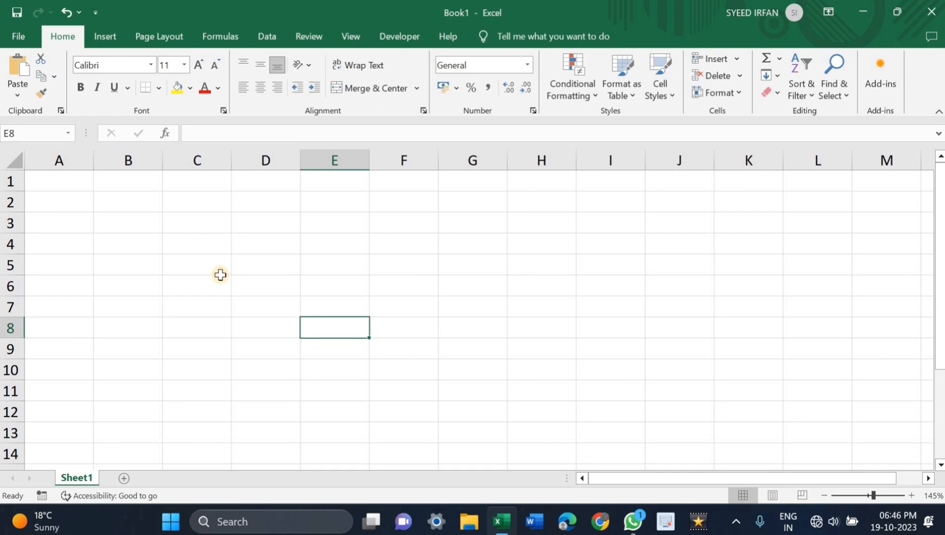
pyautogui.scroll(-6, 220, 275)
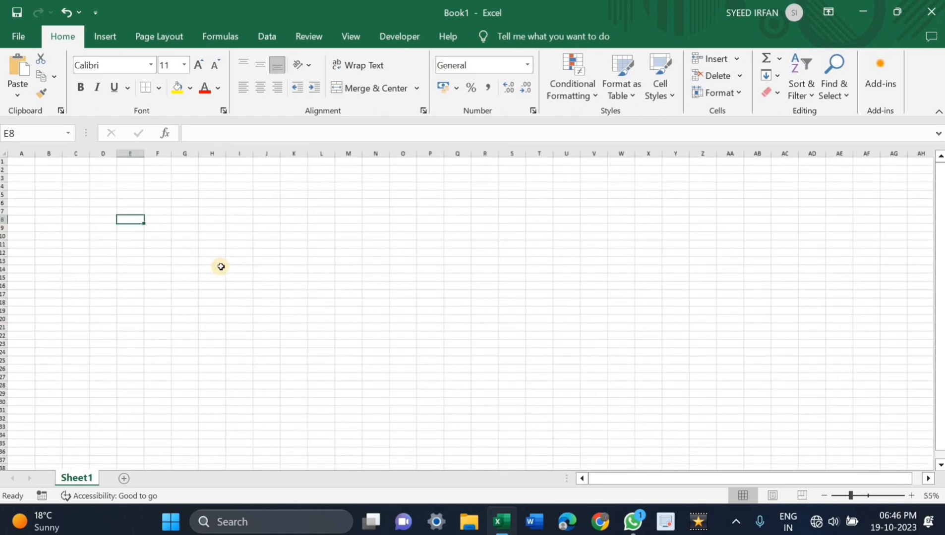
pyautogui.scroll(-2, 221, 267)
pyautogui.scroll(6, 220, 267)
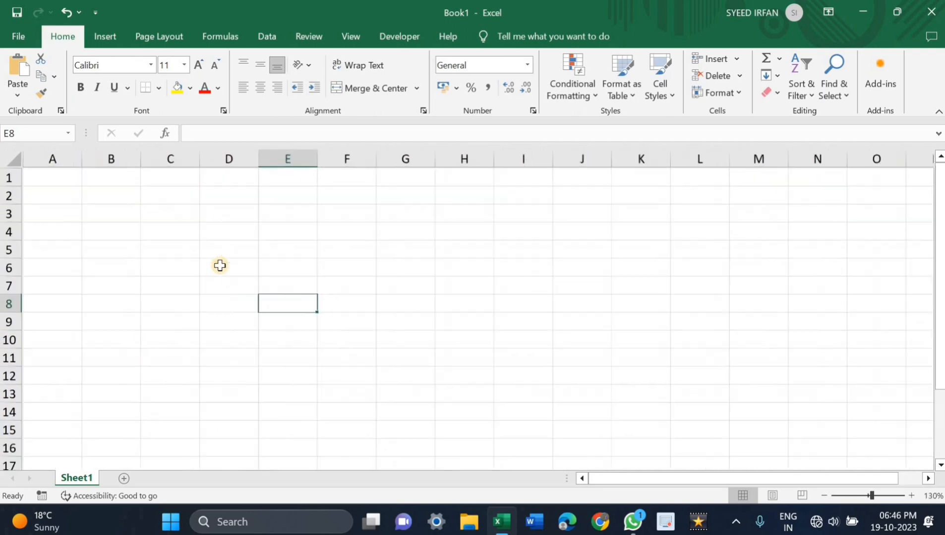
pyautogui.click(820, 493)
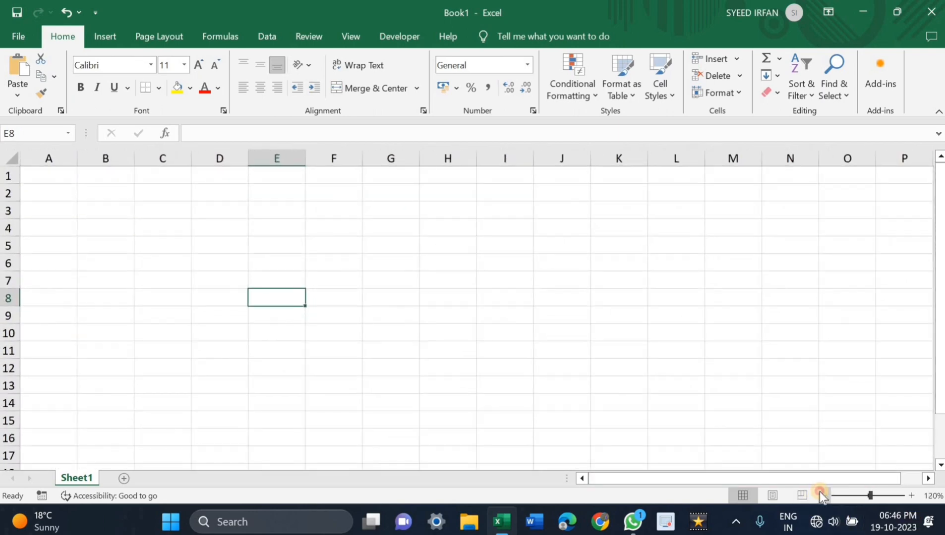
pyautogui.click(820, 493)
pyautogui.click(821, 493)
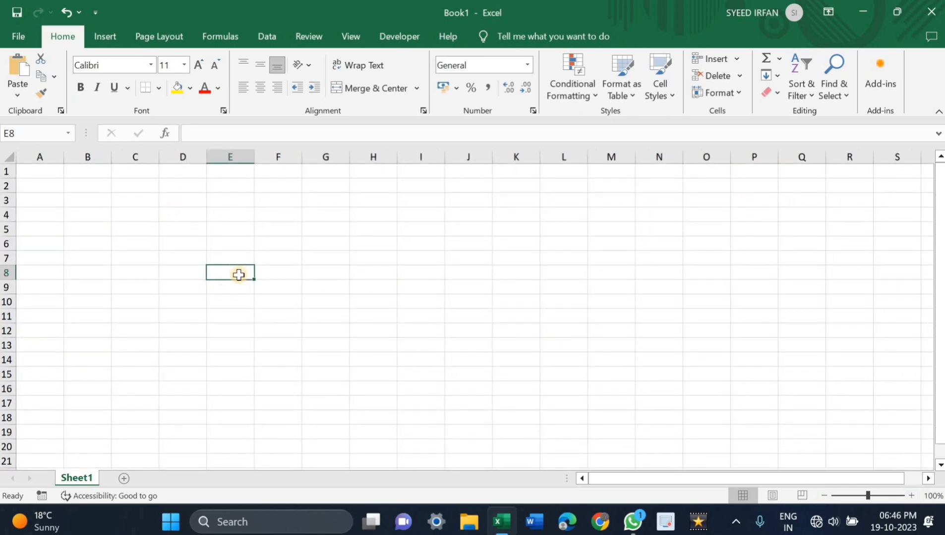
# Step: Enter the text NAME in cell E8
pyautogui.write('NA')
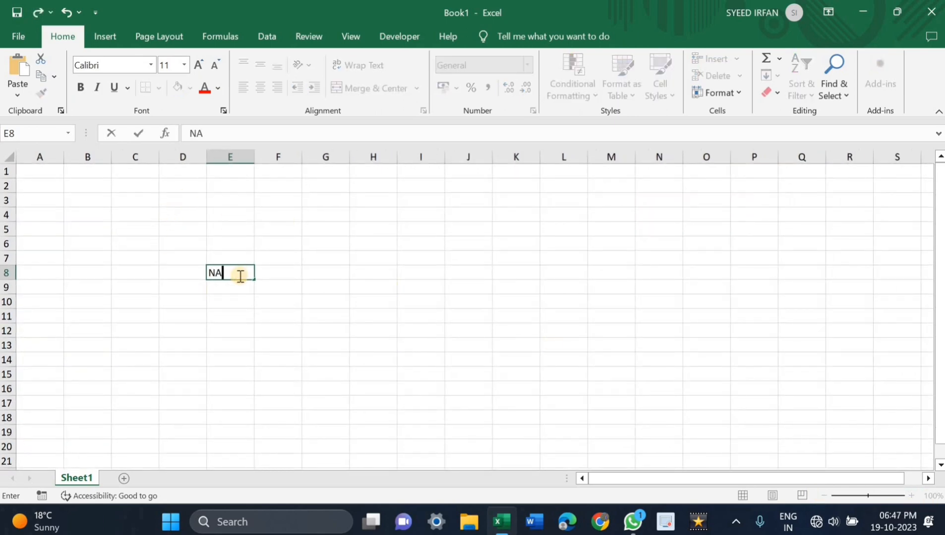
pyautogui.write('ME')
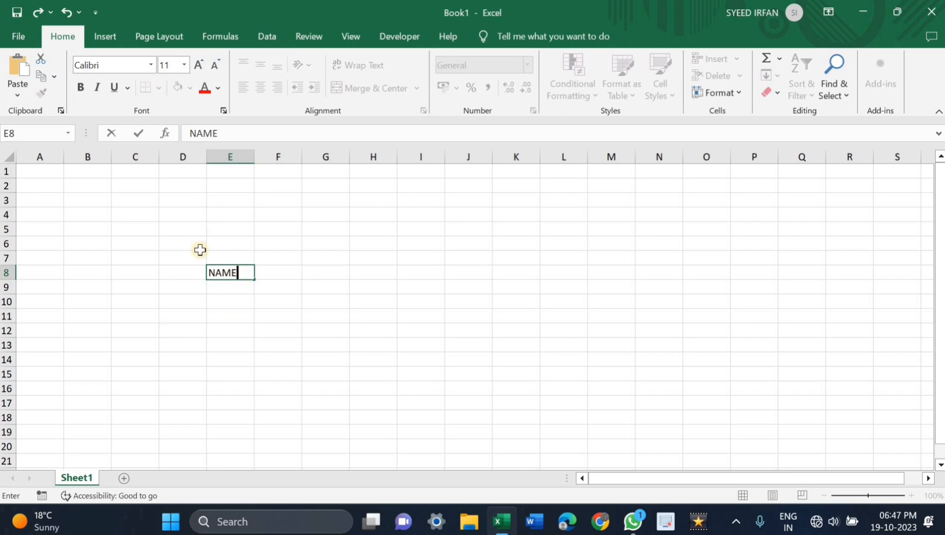
pyautogui.click(81, 88)
pyautogui.hotkey('ctrl', 'Return')
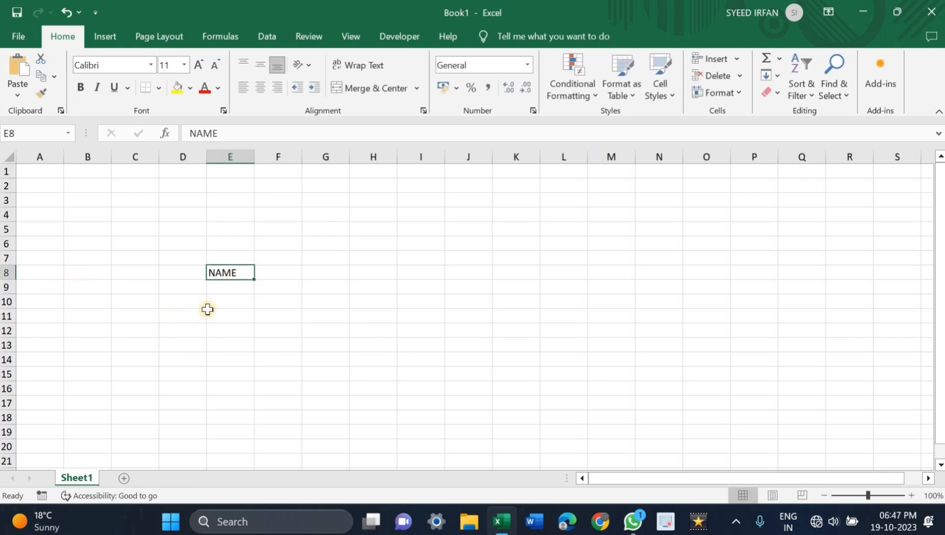
# Step: Format the text NAME in cell E8 as bold, italic and double underlined
pyautogui.keyDown('ctrl'); pyautogui.scroll(3, 209, 307); pyautogui.keyUp('ctrl')
pyautogui.keyDown('ctrl'); pyautogui.scroll(2, 218, 329); pyautogui.keyUp('ctrl')
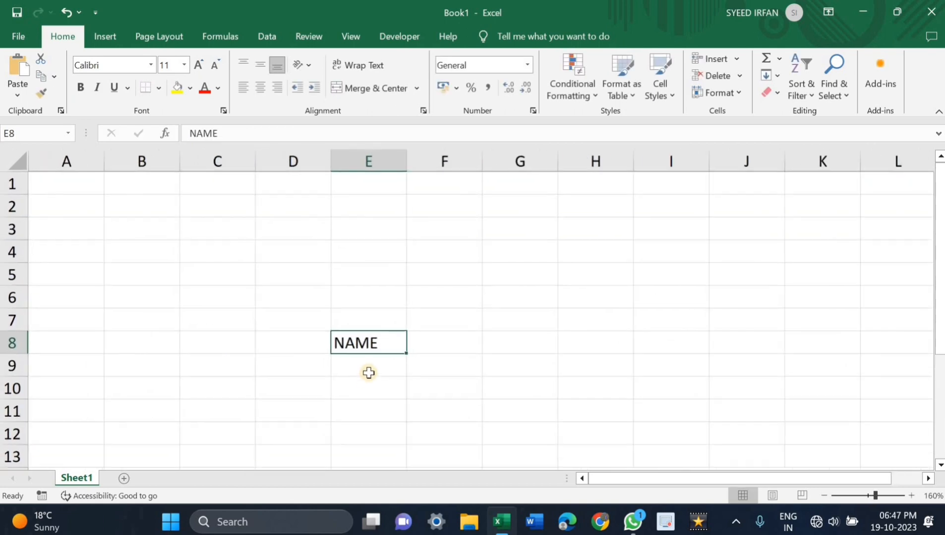
pyautogui.click(79, 88)
pyautogui.click(99, 91)
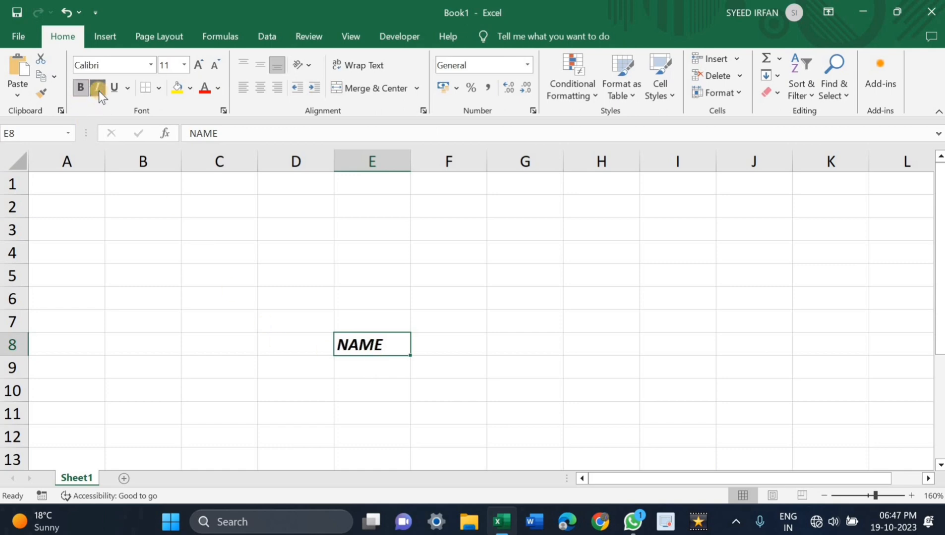
pyautogui.click(115, 89)
pyautogui.click(128, 91)
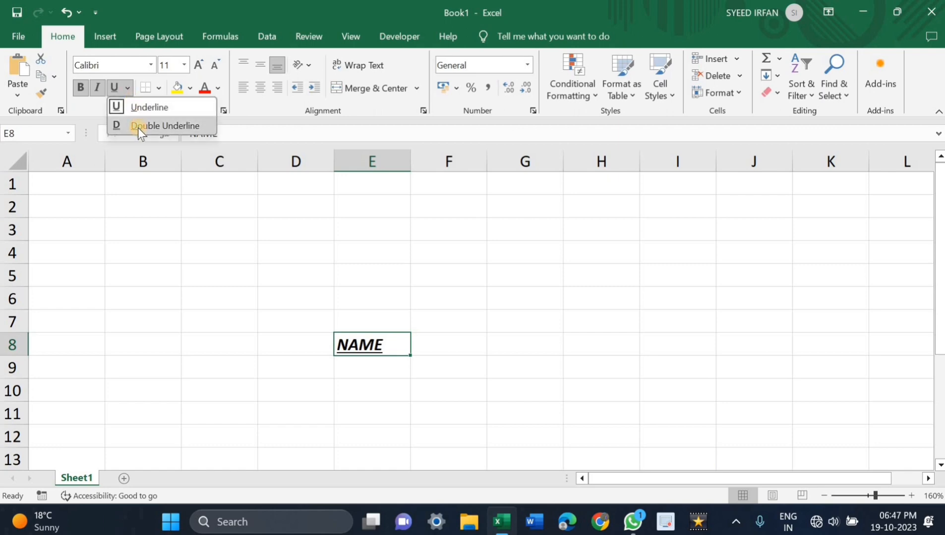
pyautogui.click(137, 128)
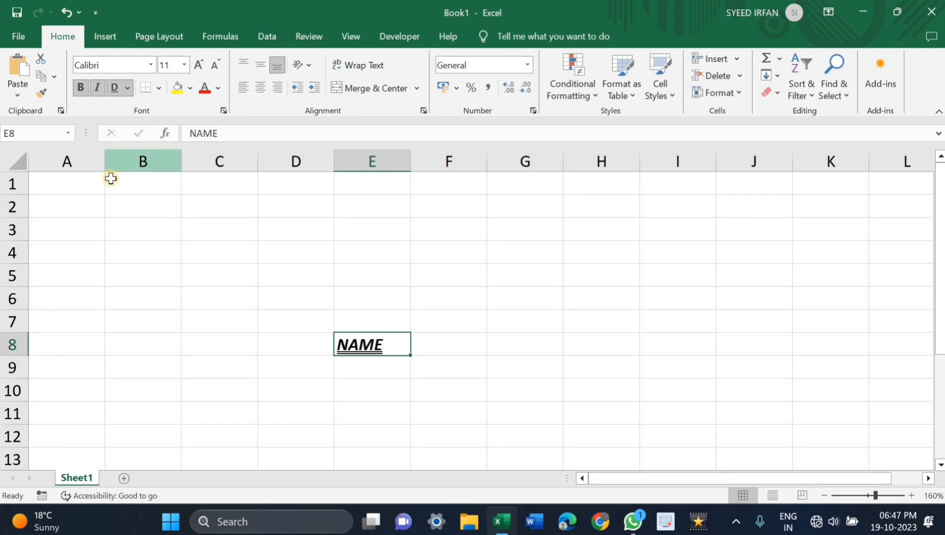
# Step: Undo the underline, italic and bold formatting applied to cell E8
pyautogui.hotkey('ctrl', 'z')
pyautogui.hotkey('ctrl', 'z')
pyautogui.hotkey('ctrl', 'z')
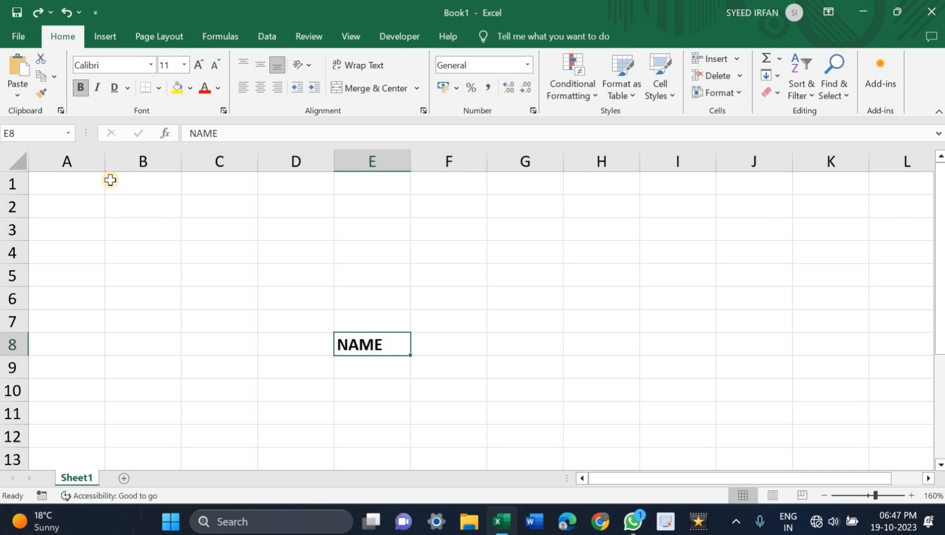
pyautogui.hotkey('ctrl', 'z')
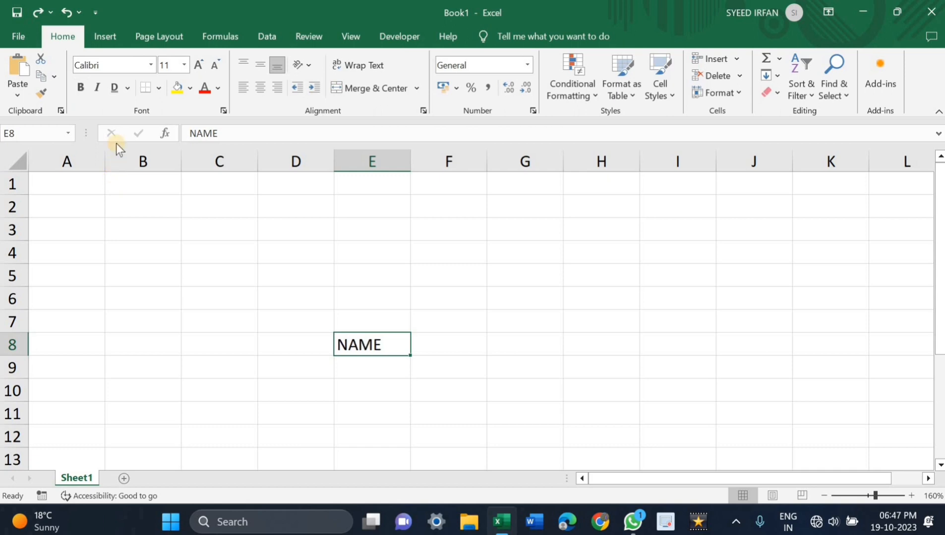
# Step: Fill the background of cell E8 with the standard yellow colour
pyautogui.click(189, 90)
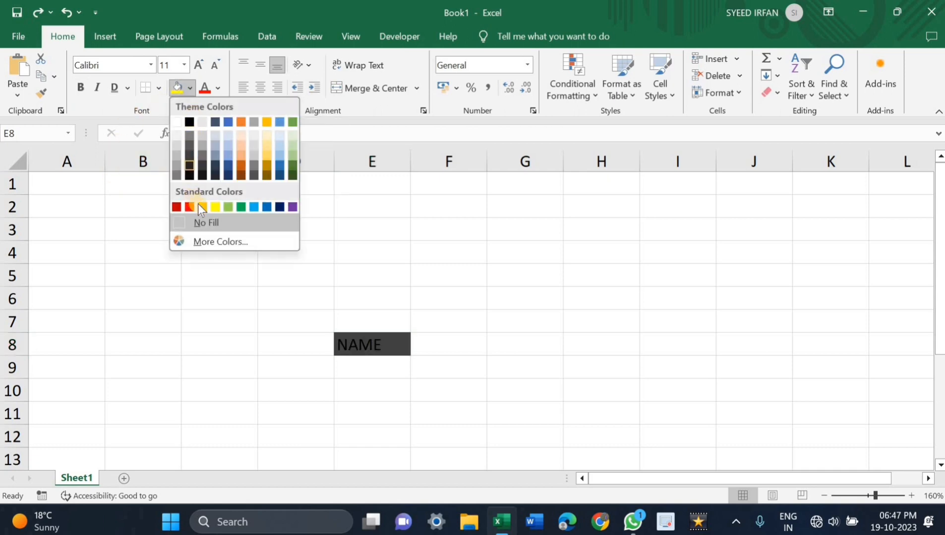
pyautogui.click(216, 207)
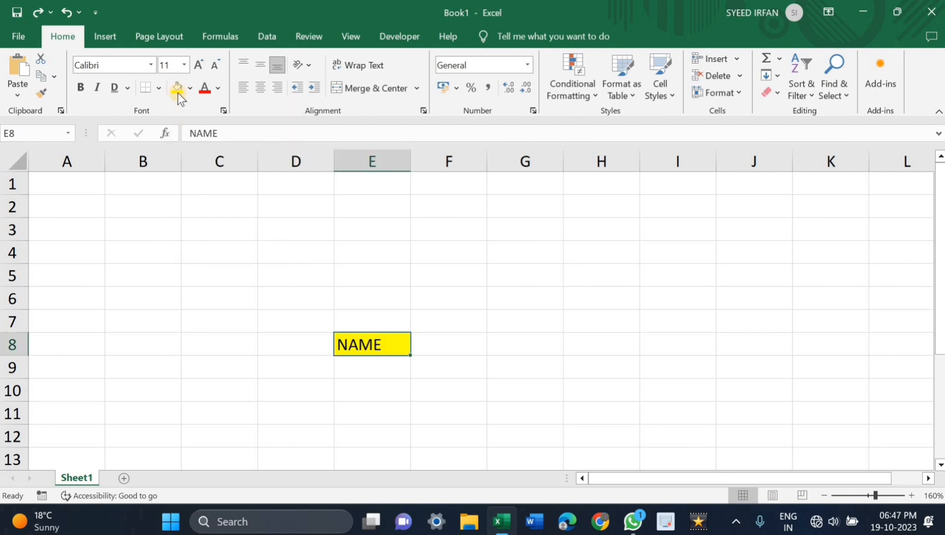
# Step: Remove the fill colour from cell E8 and set its text to standard red
pyautogui.click(191, 89)
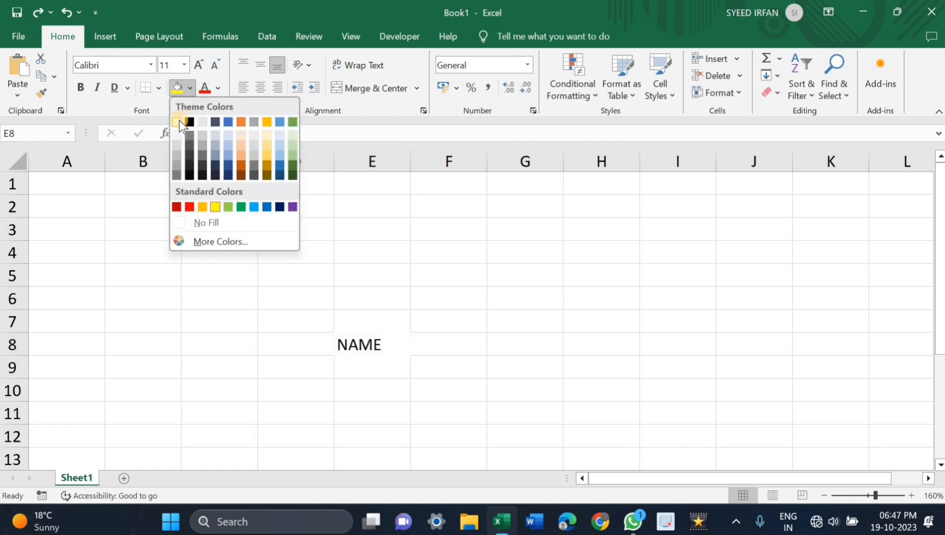
pyautogui.click(203, 223)
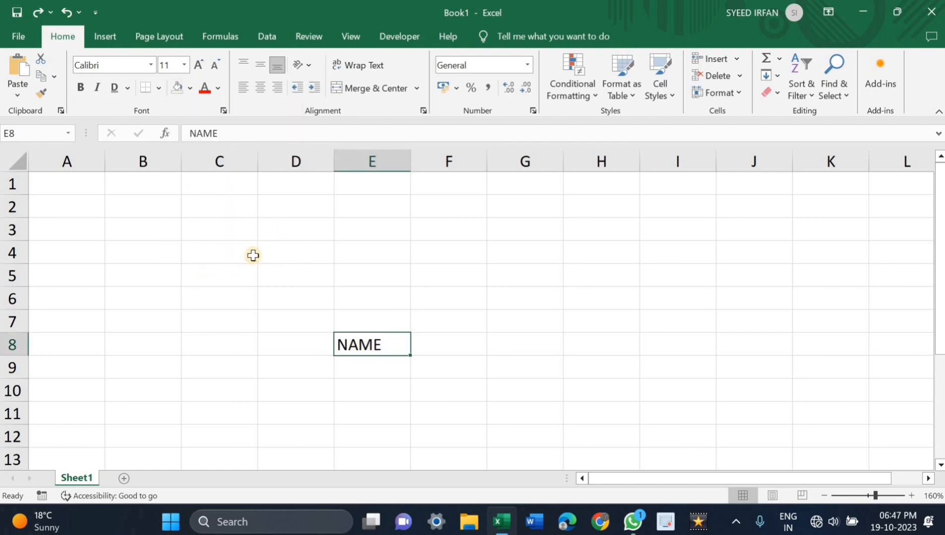
pyautogui.click(218, 88)
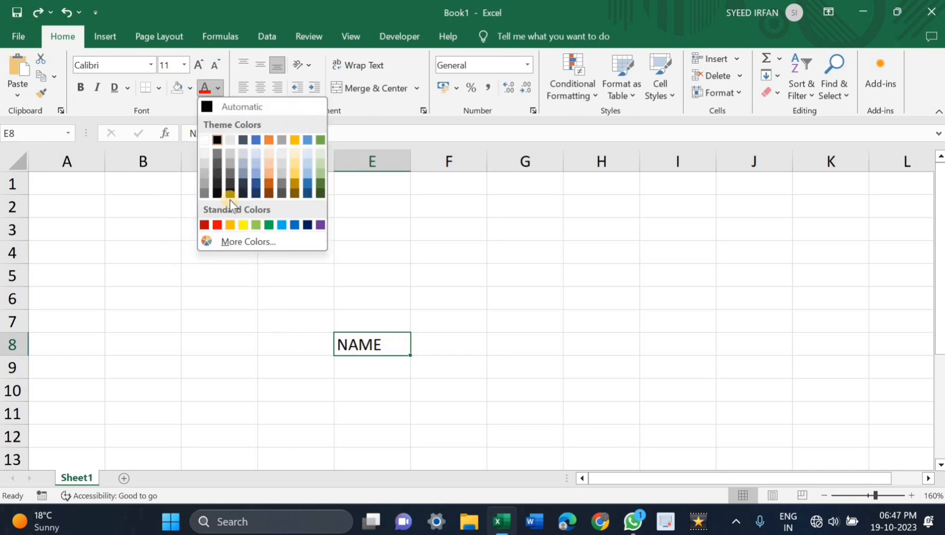
pyautogui.click(217, 224)
# Step: Change the font colour of the text in cell E8 to white and then reset it to Automatic
pyautogui.click(217, 89)
pyautogui.click(201, 141)
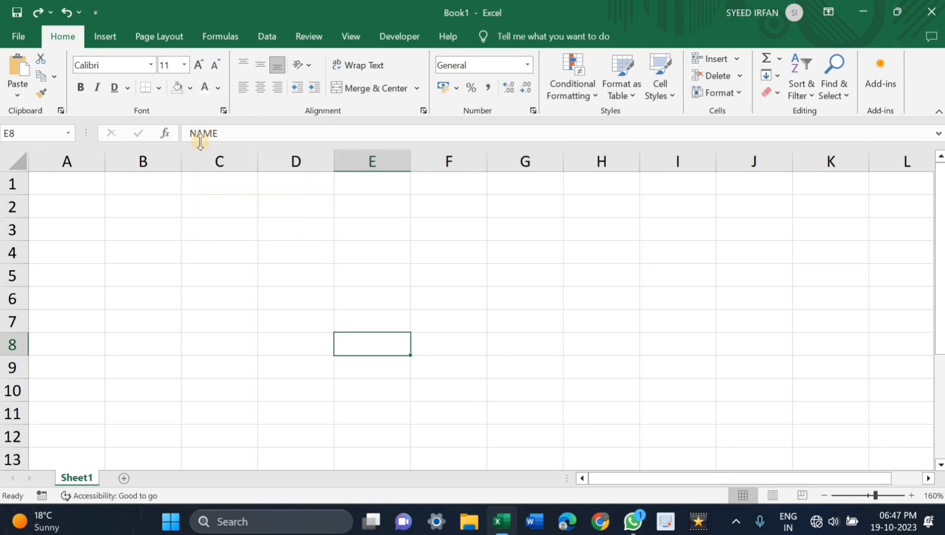
pyautogui.click(217, 88)
pyautogui.click(204, 107)
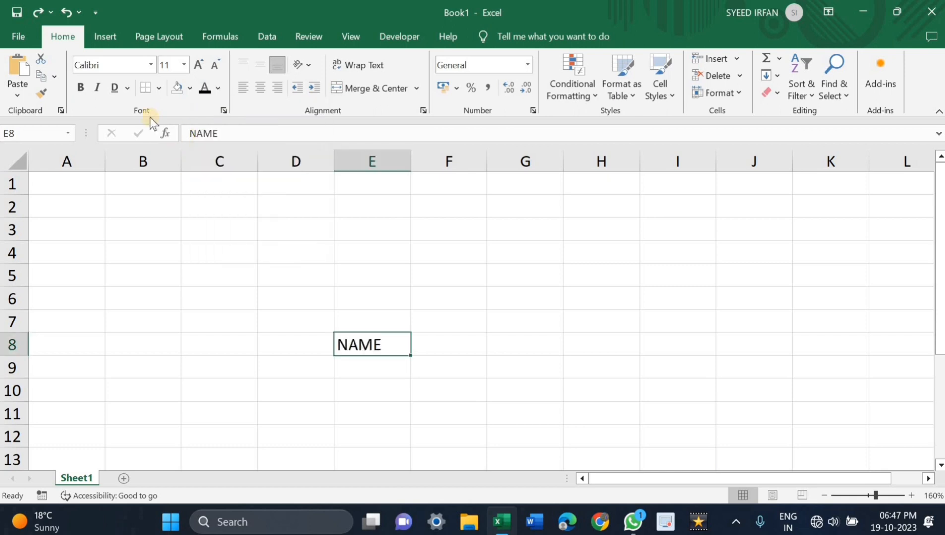
# Step: Enlarge the font of cell E8 to size 16 and then shrink it to size 10
pyautogui.click(197, 68)
pyautogui.click(196, 68)
pyautogui.click(197, 68)
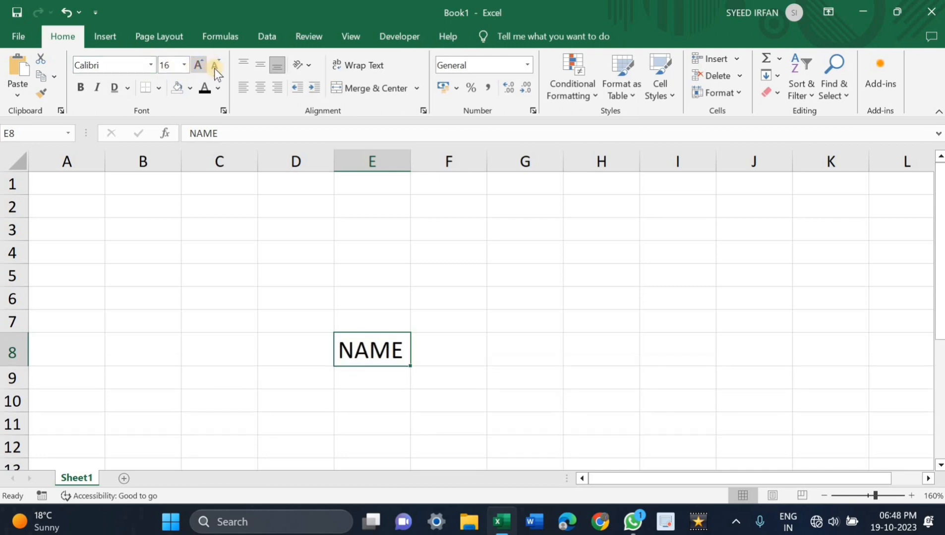
pyautogui.click(214, 67)
pyautogui.click(214, 67)
pyautogui.click(214, 67)
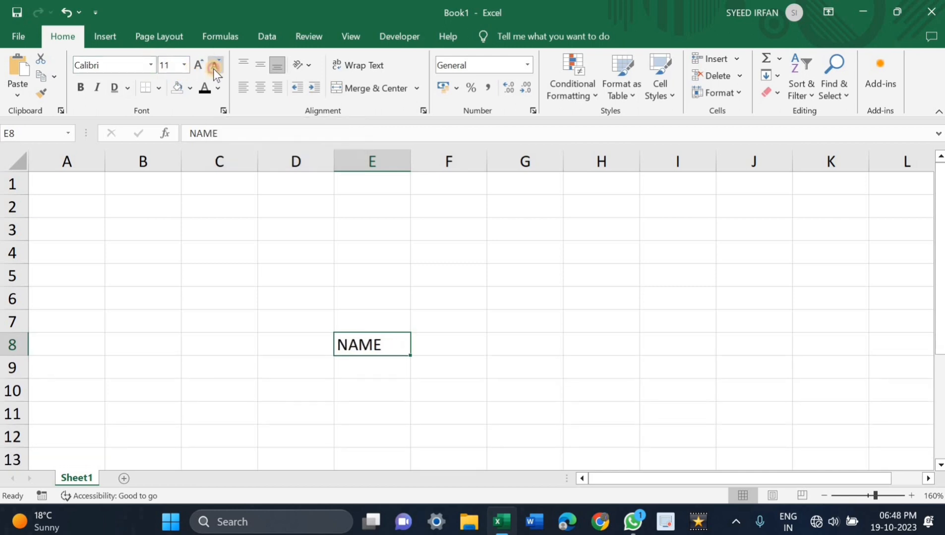
pyautogui.click(214, 67)
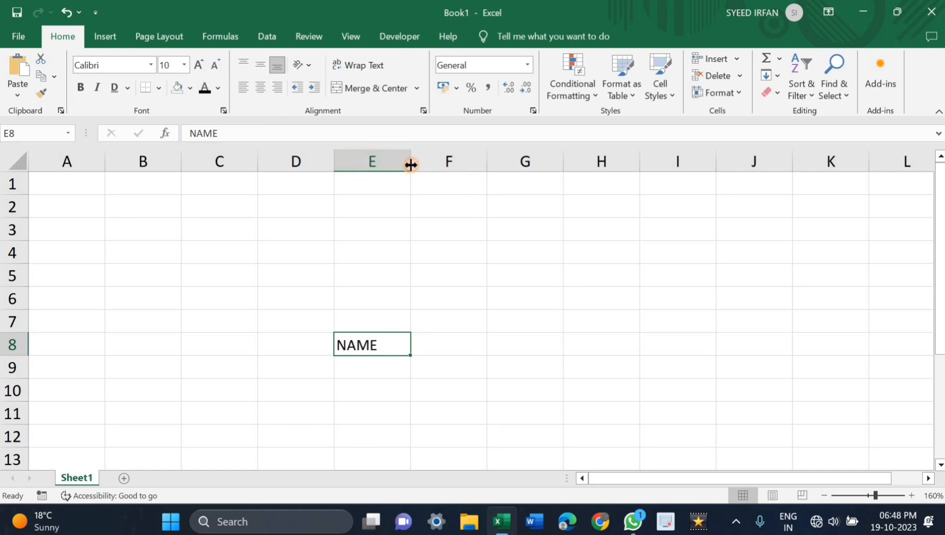
# Step: Narrow column E slightly by hand and then AutoFit its width to the text in cell E8
pyautogui.moveTo(411, 162)
pyautogui.mouseDown()
pyautogui.moveTo(445, 161)
pyautogui.moveTo(390, 162)
pyautogui.moveTo(399, 165)
pyautogui.mouseUp()
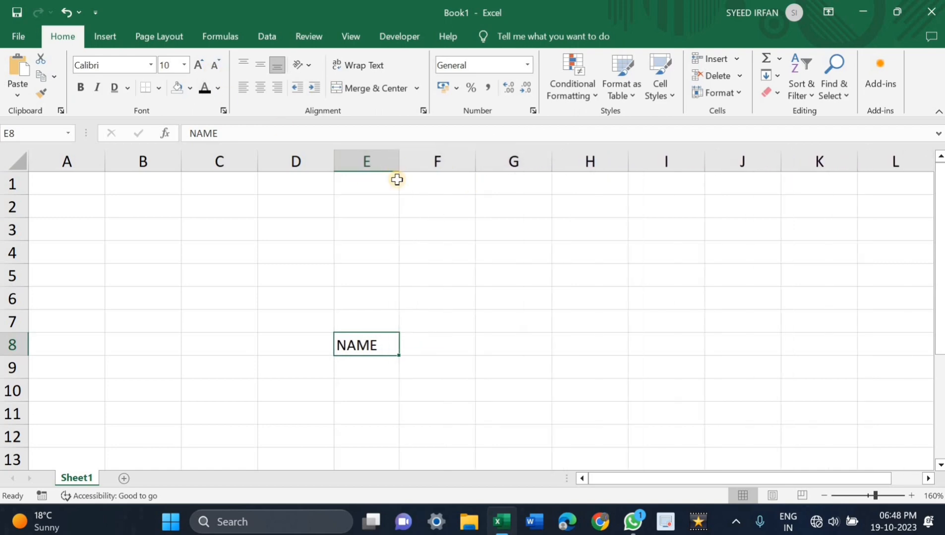
pyautogui.click(380, 364)
pyautogui.click(375, 344)
pyautogui.click(739, 94)
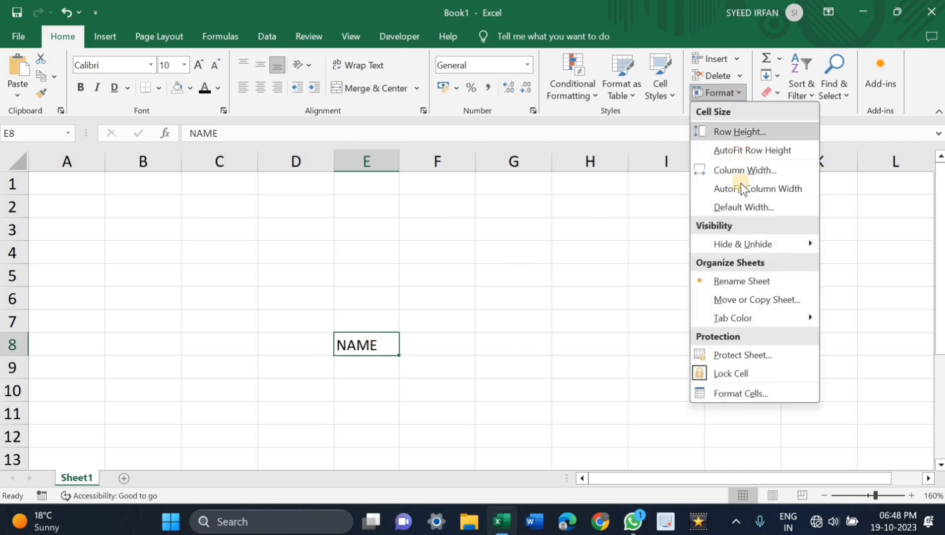
pyautogui.click(743, 192)
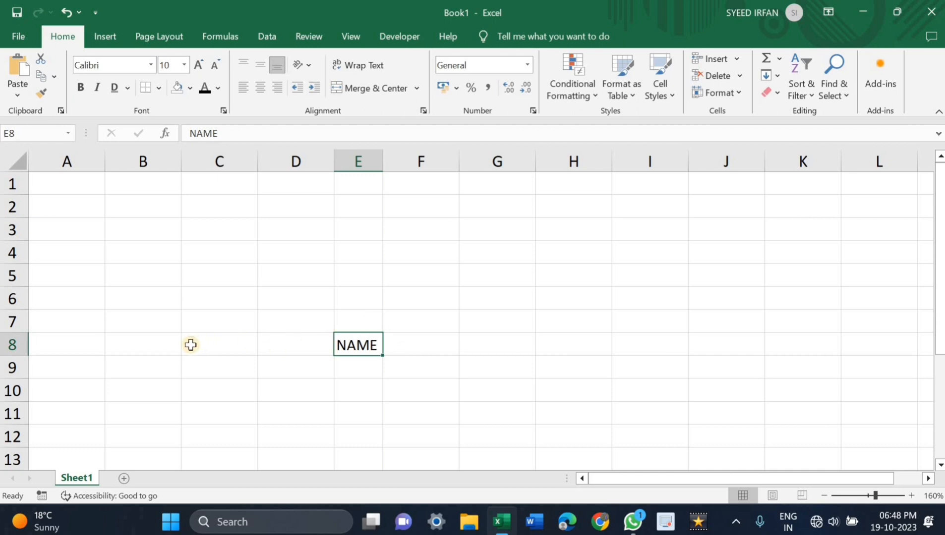
# Step: Undo the recent column E width changes along with the font size and Automatic font colour changes in cell E8
pyautogui.hotkey('ctrl', 'z')
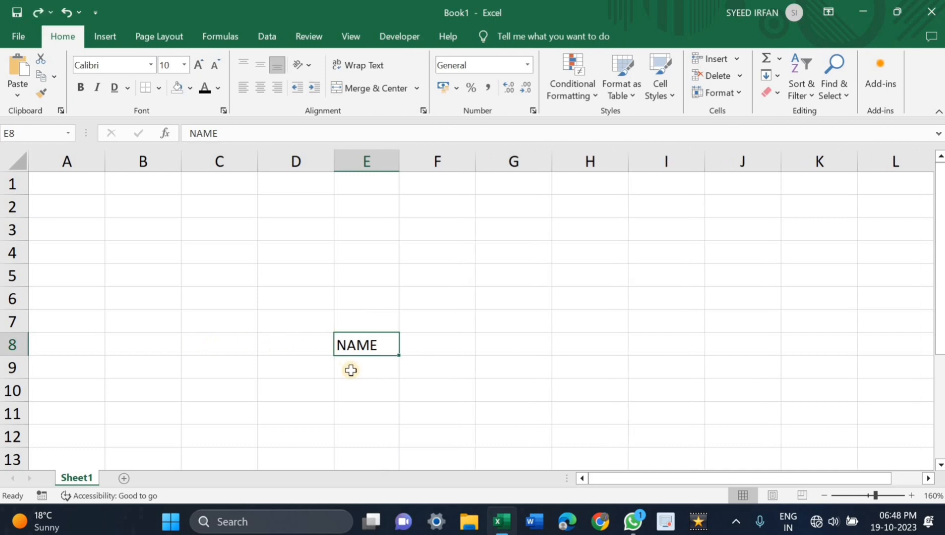
pyautogui.hotkey('ctrl', 'z')
pyautogui.hotkey('ctrl', 'z')
pyautogui.hotkey('ctrl', 'z')
pyautogui.hotkey('ctrl', 'z')
pyautogui.hotkey('ctrl', 'z')
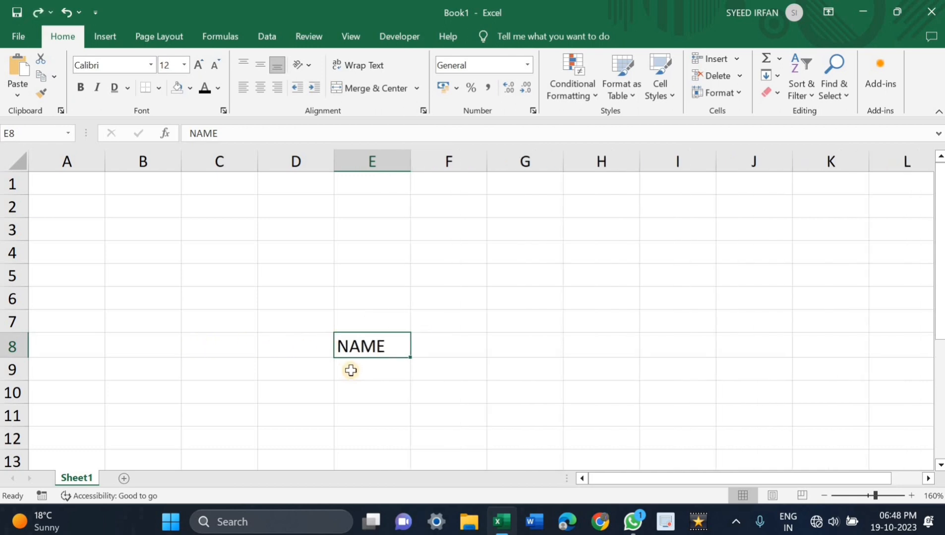
pyautogui.hotkey('ctrl', 'z')
pyautogui.hotkey('ctrl', 'z')
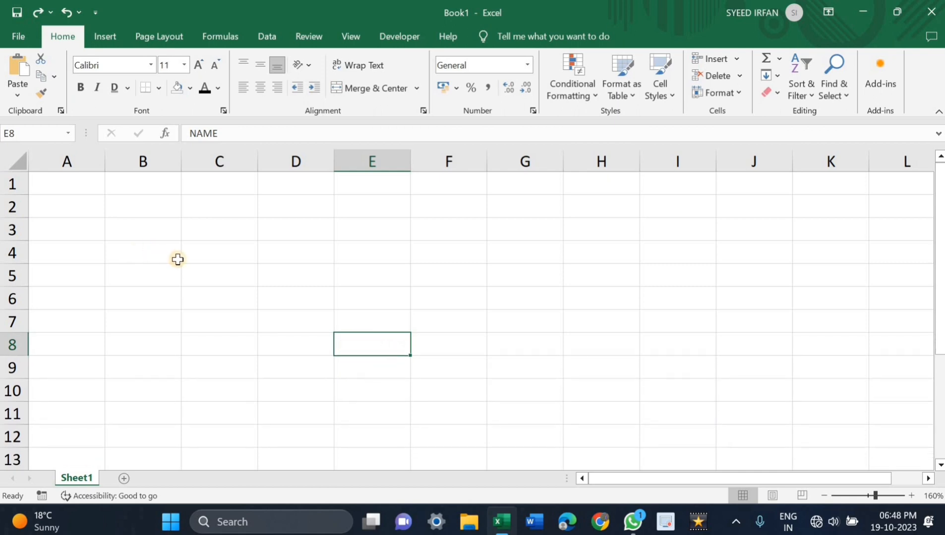
# Step: Select cell B4 and zoom the worksheet out to 100%
pyautogui.click(143, 252)
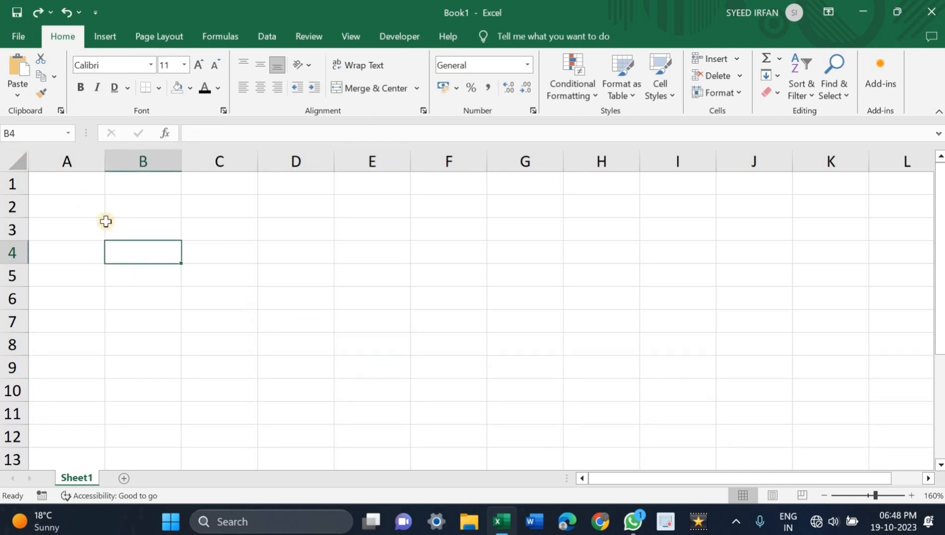
pyautogui.scroll(-2, 105, 219)
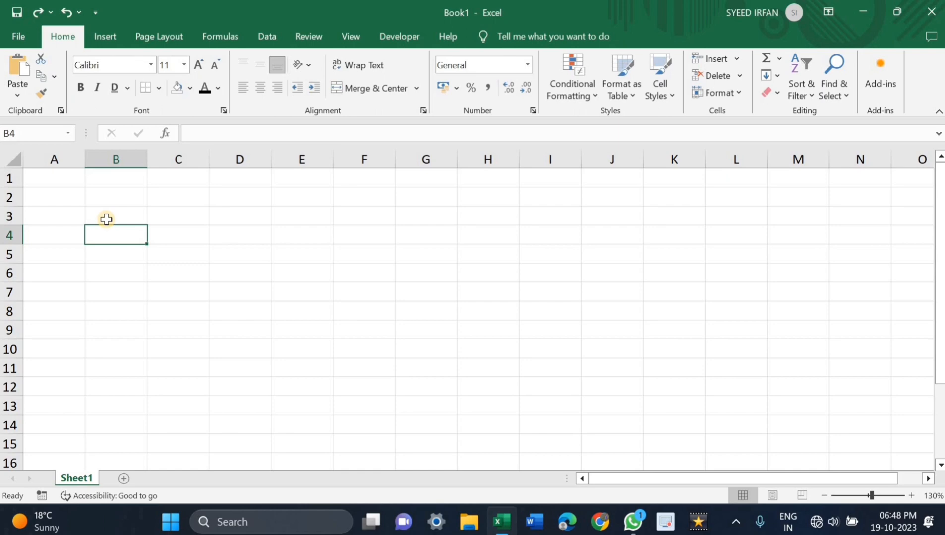
pyautogui.scroll(-1, 105, 220)
pyautogui.scroll(-1, 106, 218)
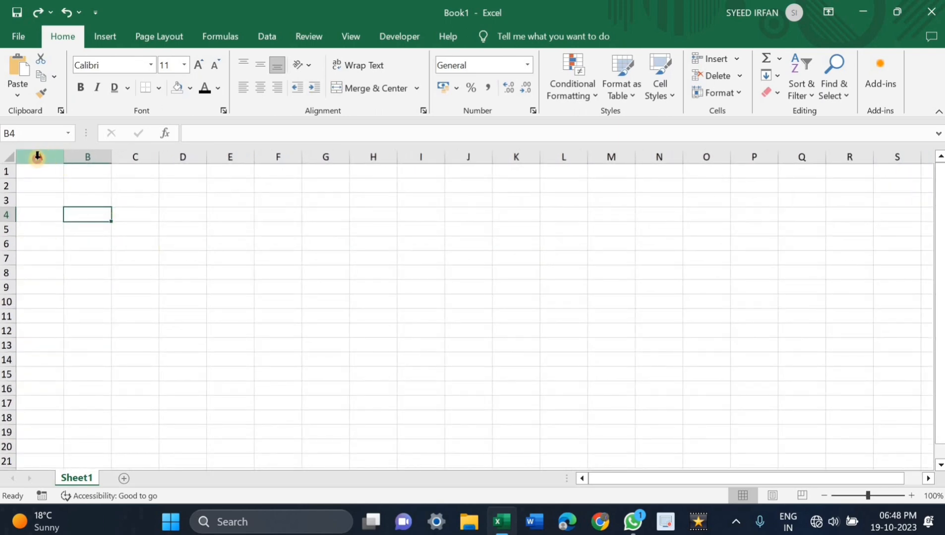
# Step: Select the entire columns A, B, C and D one after another to demonstrate columns
pyautogui.click(44, 155)
pyautogui.click(87, 155)
pyautogui.click(135, 156)
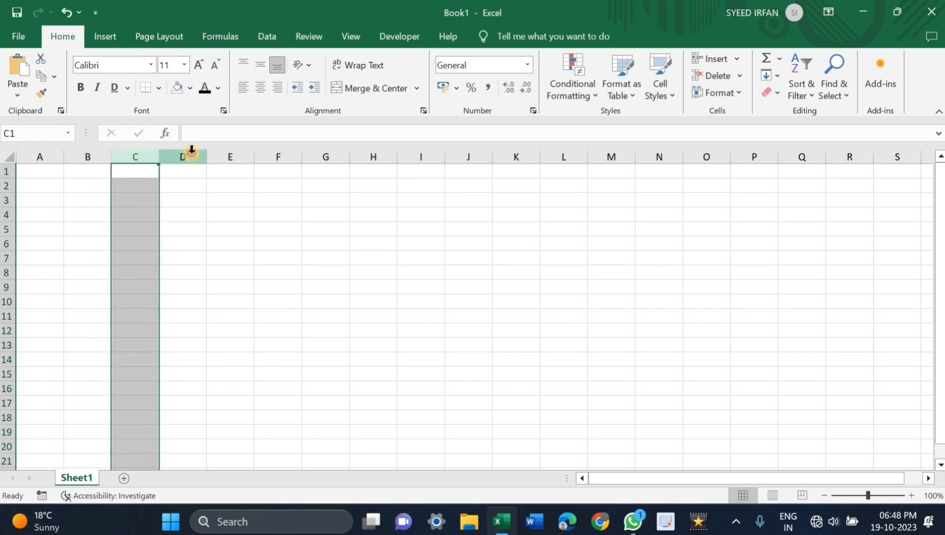
pyautogui.click(192, 149)
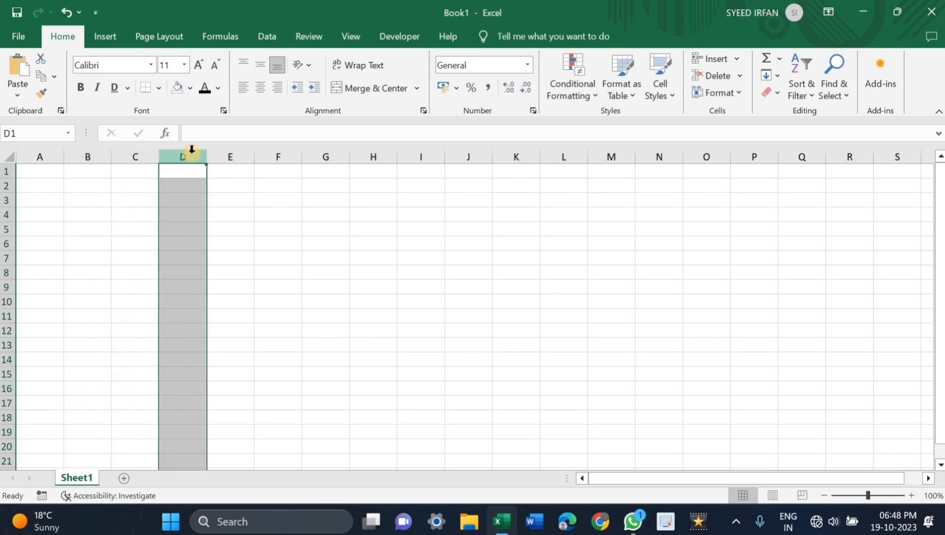
# Step: Select the entire rows 1 to 5 one after another to demonstrate rows
pyautogui.click(7, 172)
pyautogui.click(6, 186)
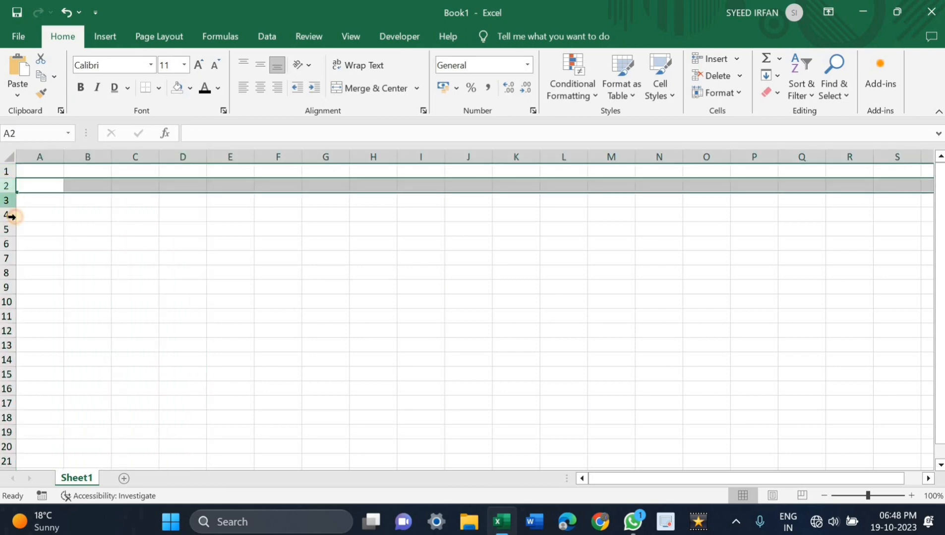
pyautogui.click(7, 200)
pyautogui.click(7, 215)
pyautogui.click(7, 229)
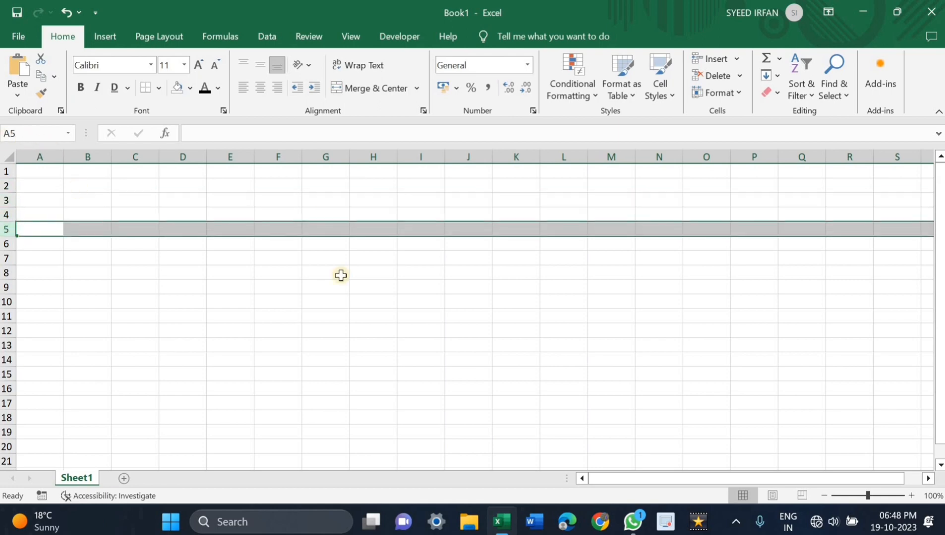
# Step: Select the single cells H9, N18 and H14 in turn to demonstrate cell addresses
pyautogui.click(377, 285)
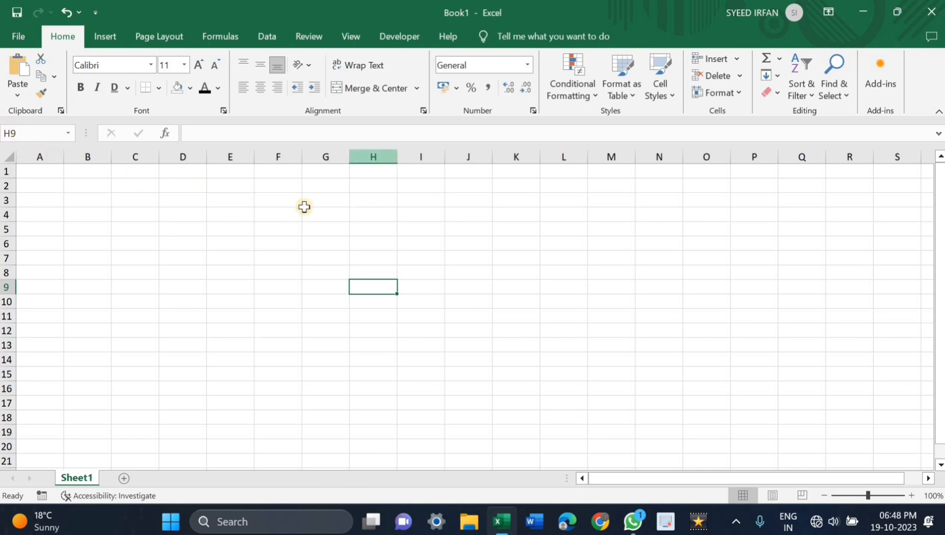
pyautogui.click(663, 418)
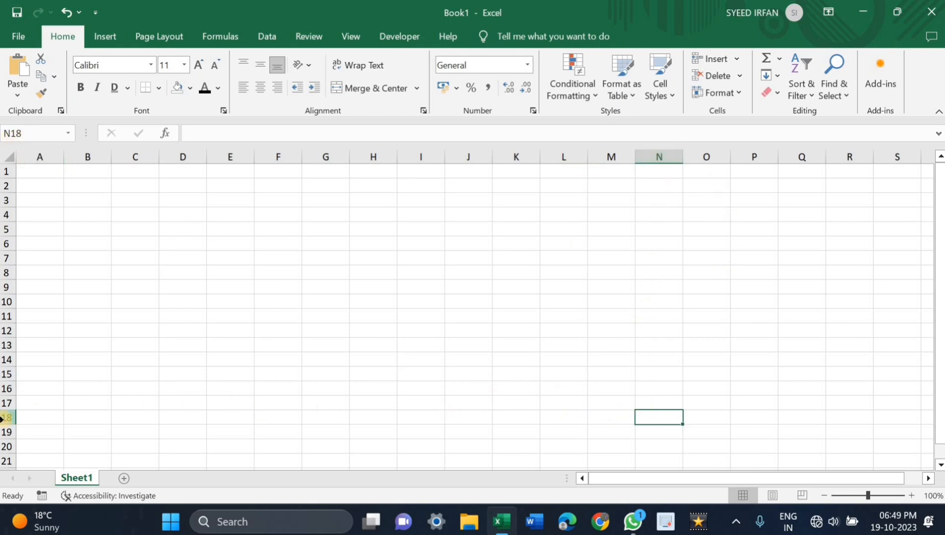
pyautogui.click(353, 366)
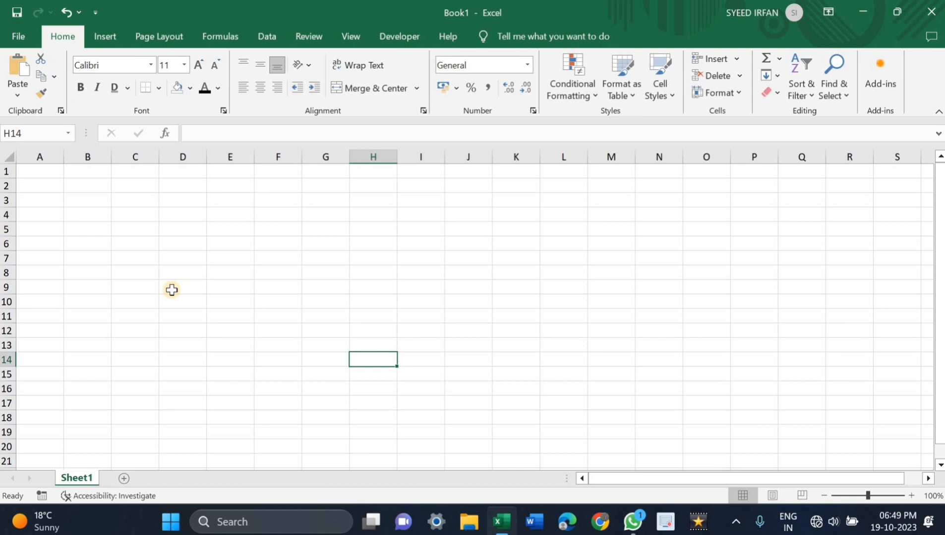
# Step: Enter the number 100 in cell F5 and 400 in cell G5
pyautogui.click(285, 231)
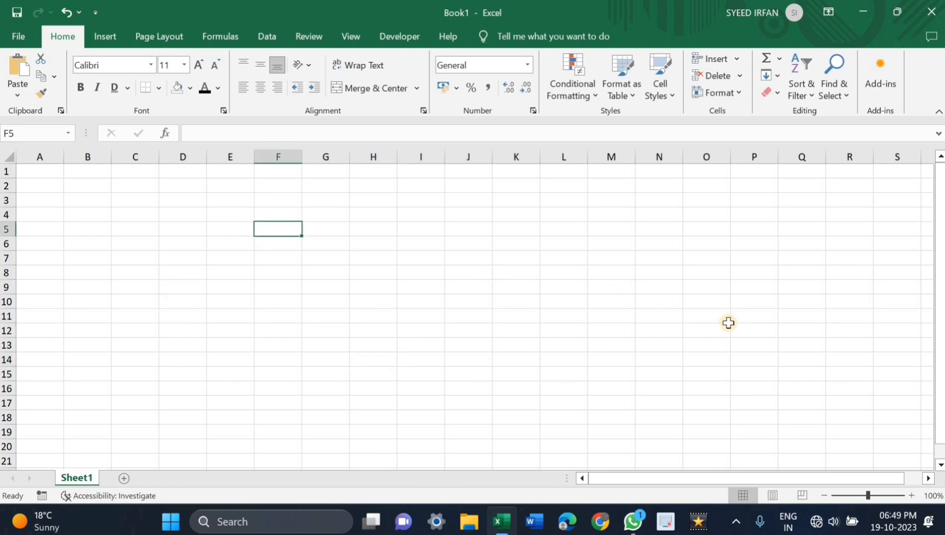
pyautogui.write('100')
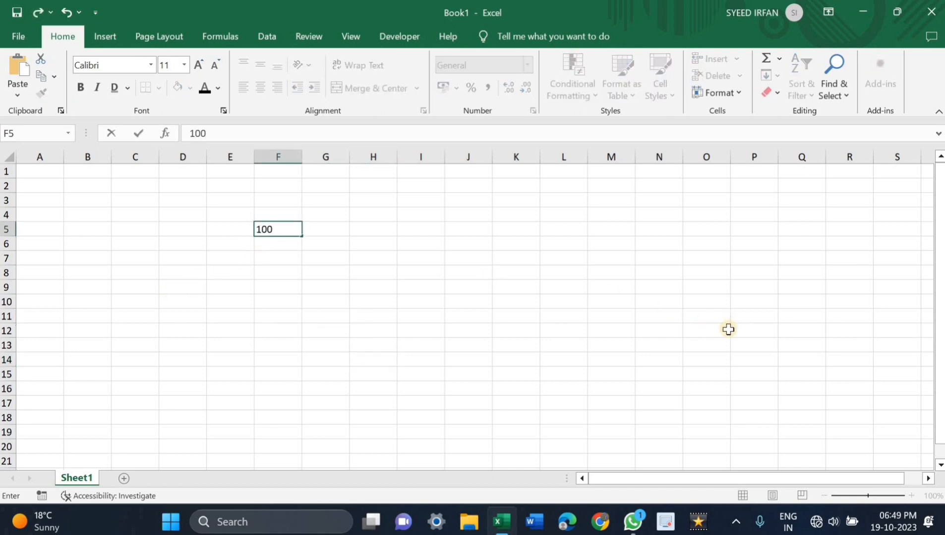
pyautogui.press('Tab')
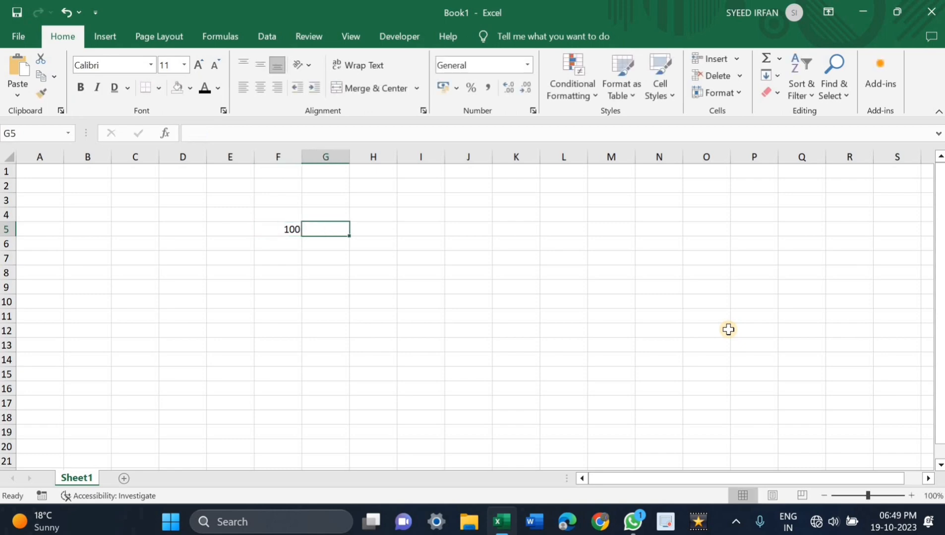
pyautogui.write('40')
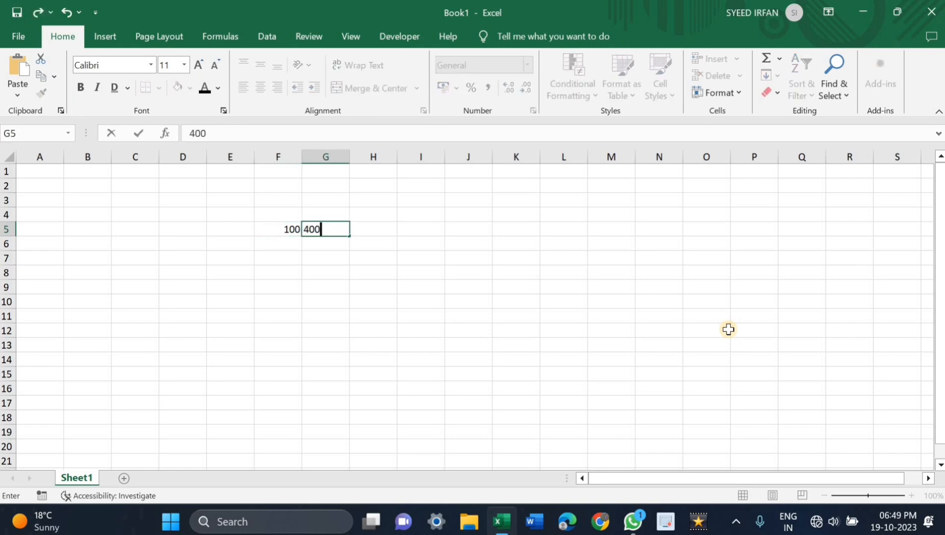
pyautogui.write('0')
# Step: Add the two numbers with the formula =F5+G5 in cell H5
pyautogui.click(371, 227)
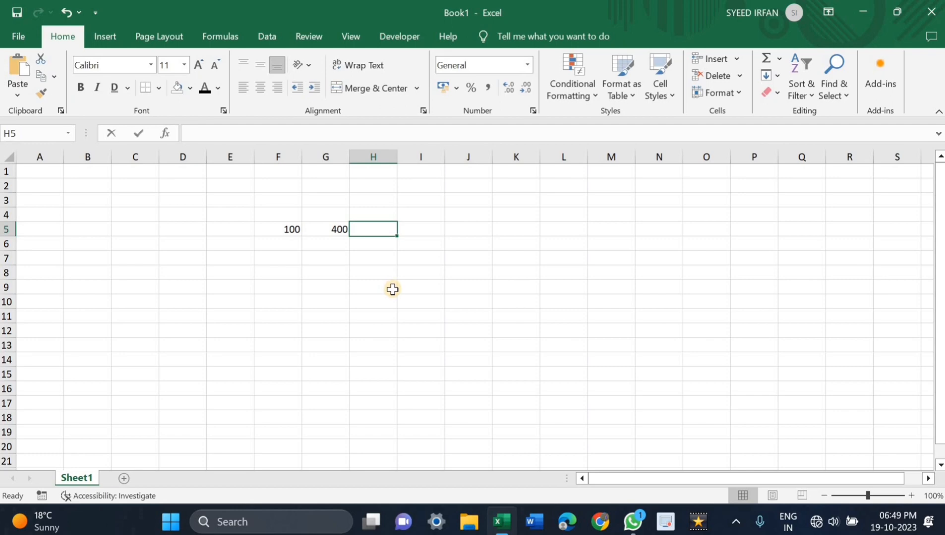
pyautogui.write('=')
pyautogui.click(284, 228)
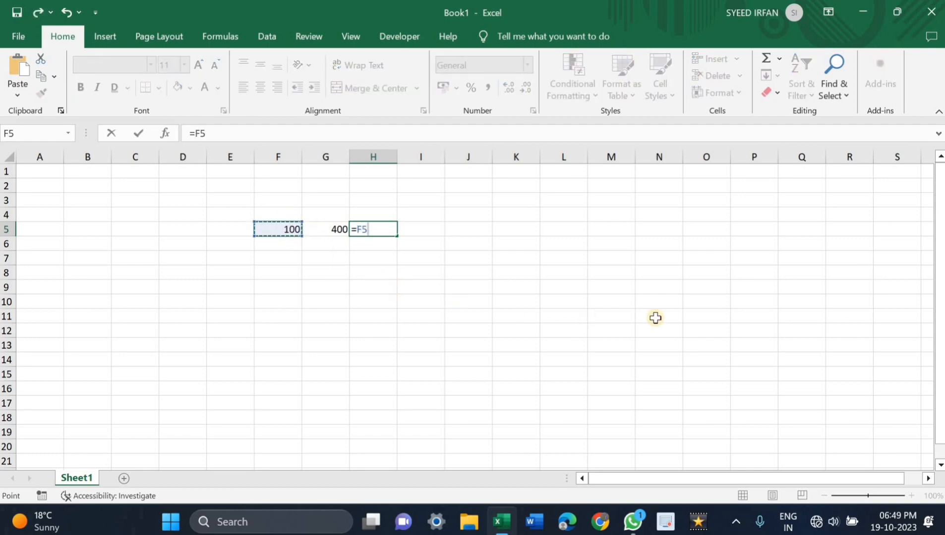
pyautogui.write('+')
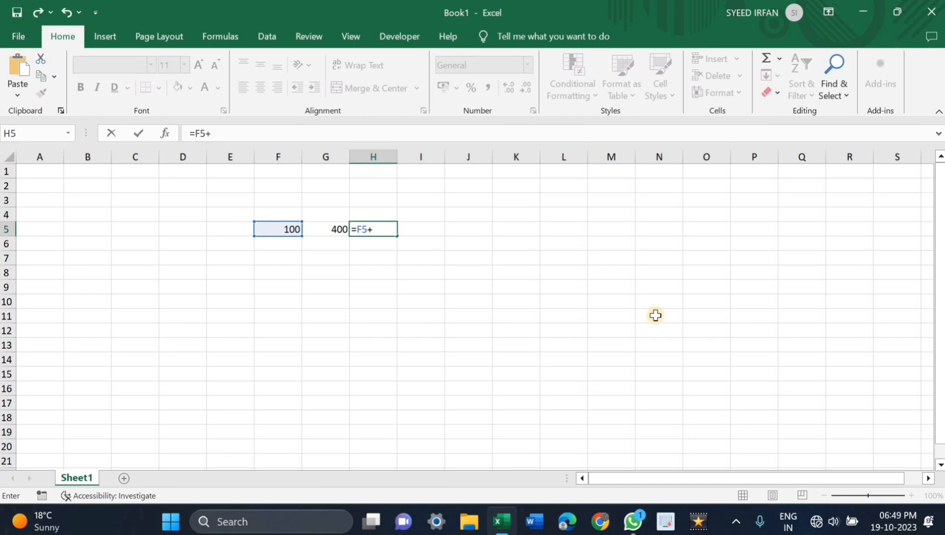
pyautogui.click(323, 231)
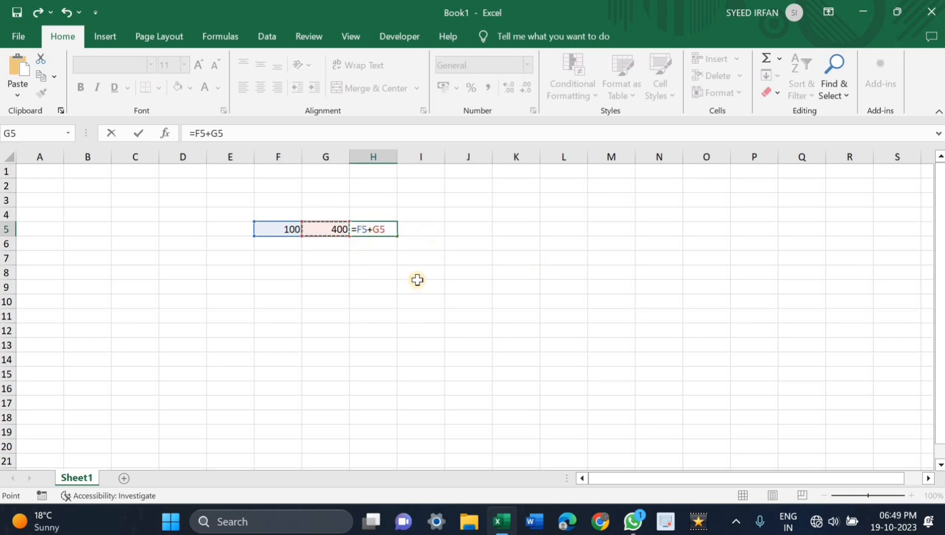
pyautogui.press('Return')
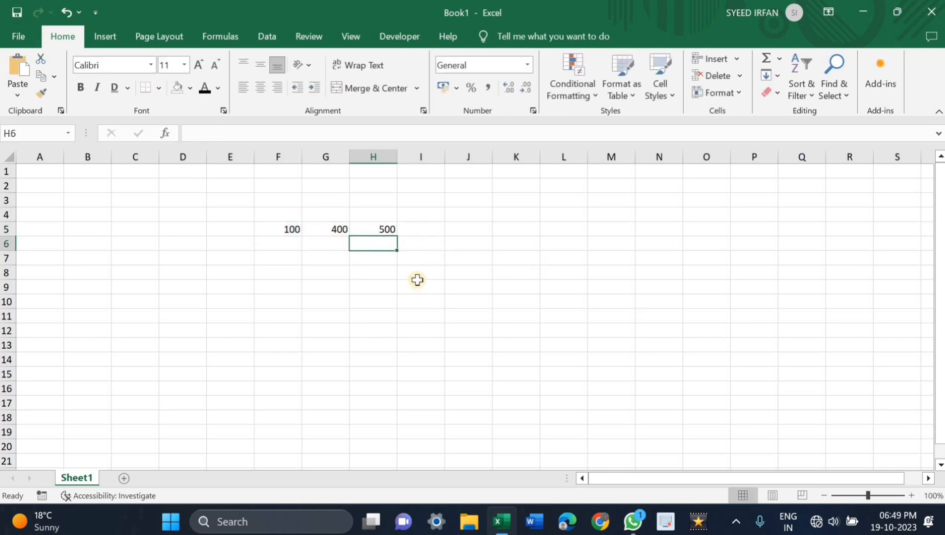
# Step: Replace the formula in cell H5 with =SUM(F5:G5) and reselect the cell to show its formula
pyautogui.click(391, 231)
pyautogui.press('BackSpace')
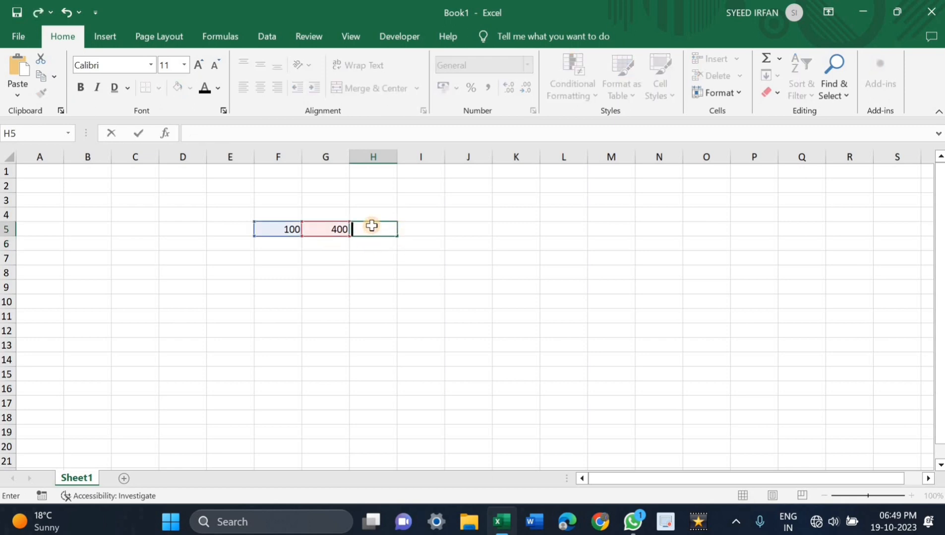
pyautogui.click(372, 225)
pyautogui.write('=SUM')
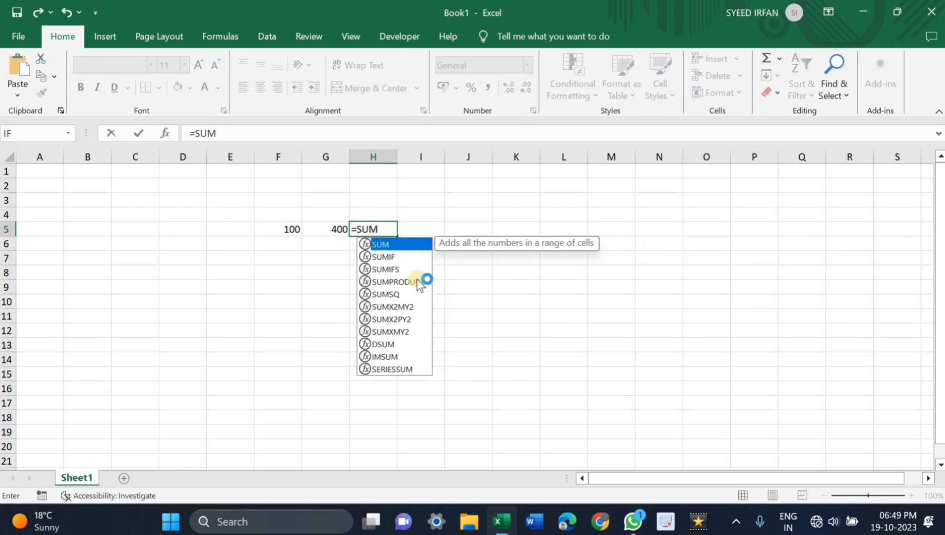
pyautogui.write('(')
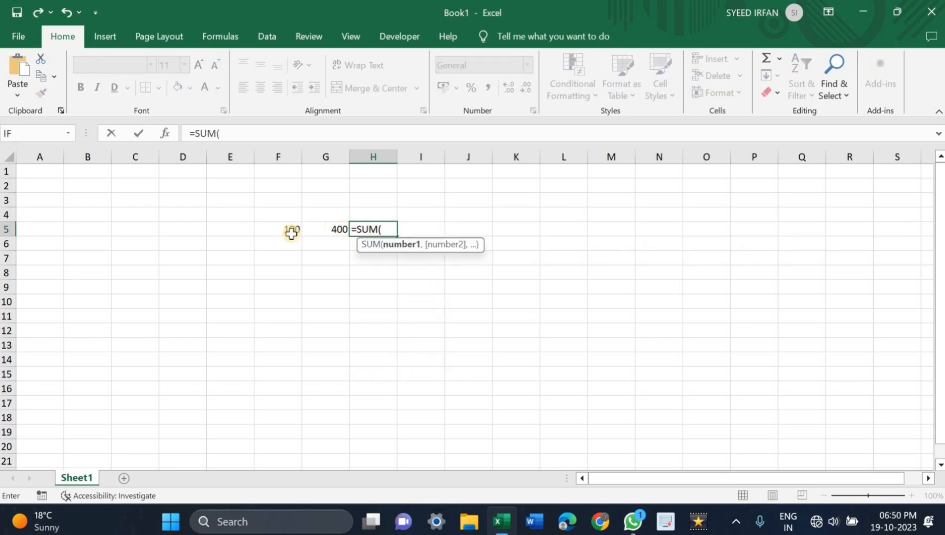
pyautogui.moveTo(291, 234); pyautogui.dragTo(338, 229)
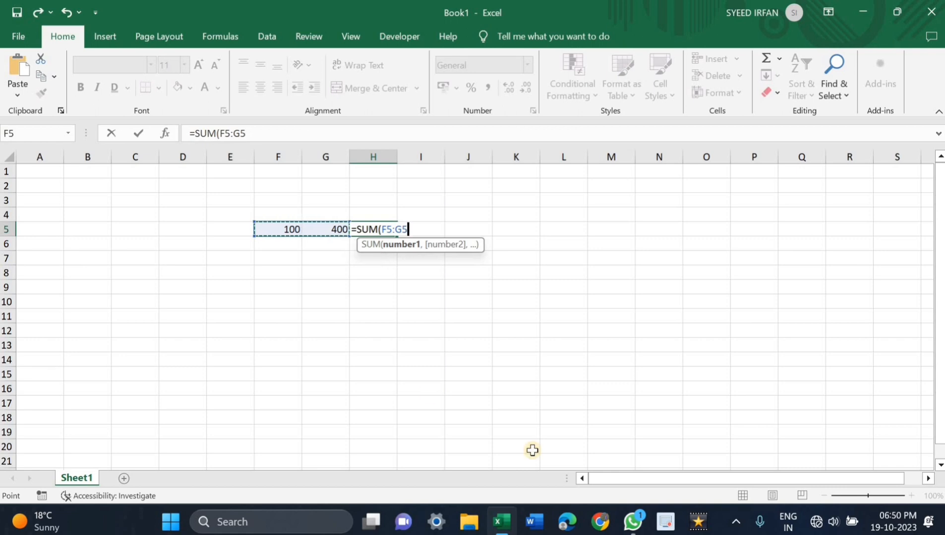
pyautogui.write(')')
pyautogui.press('Return')
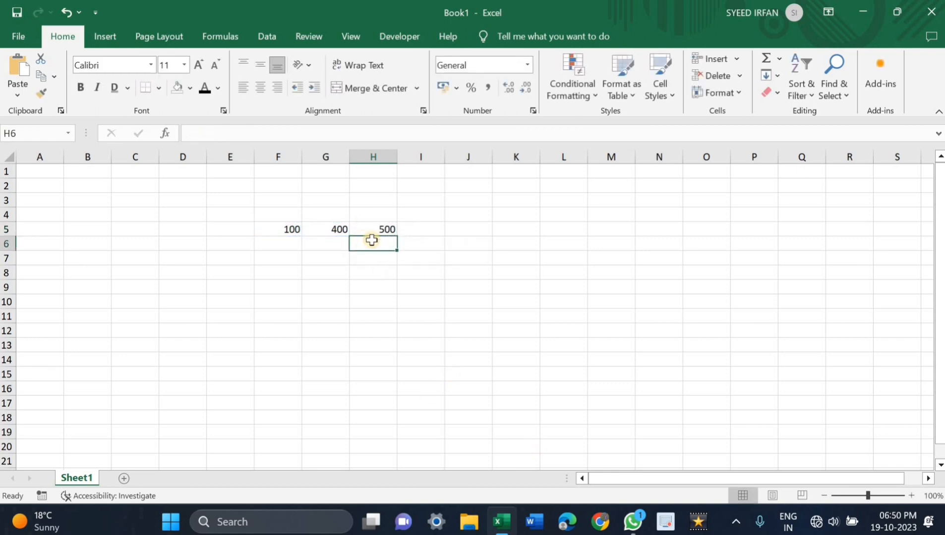
pyautogui.press('Up')
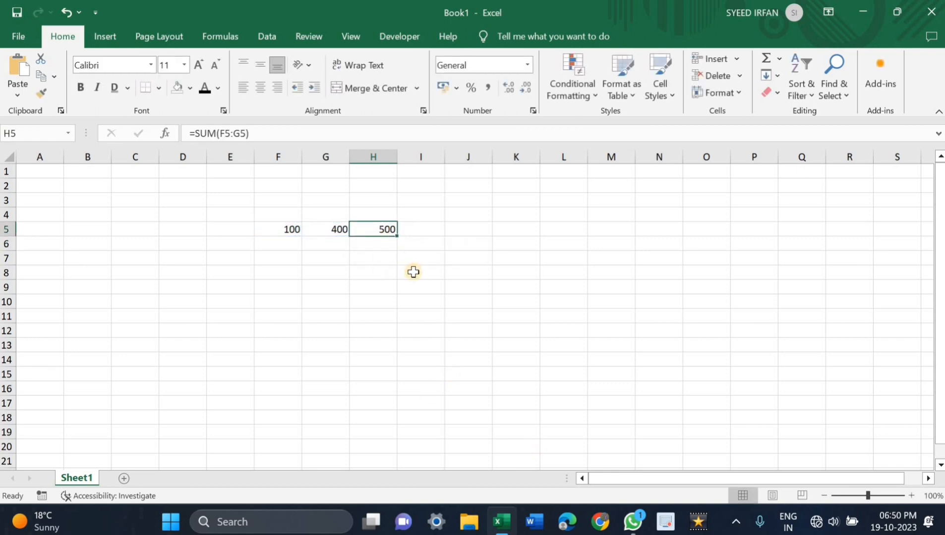
pyautogui.press('BackSpace')
pyautogui.click(294, 230)
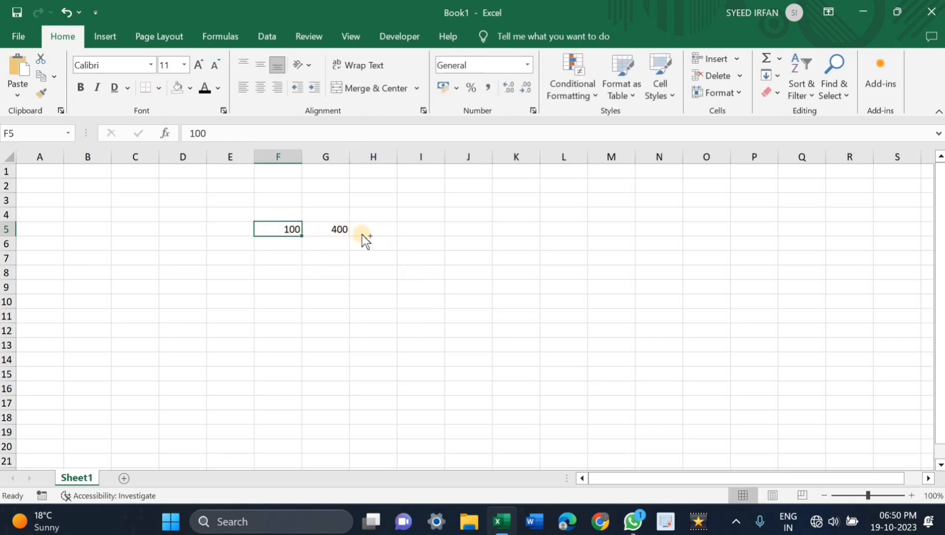
pyautogui.hotkey('ctrl', 'z')
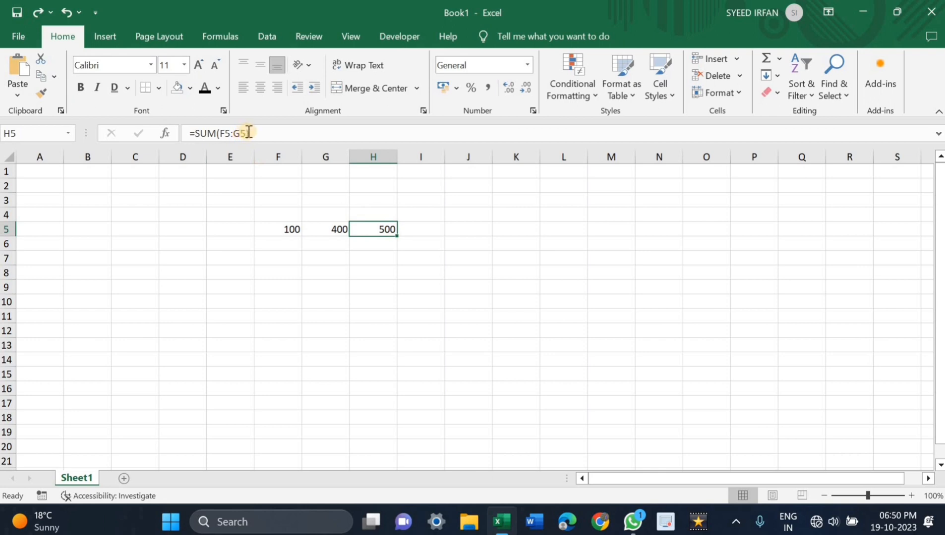
pyautogui.moveTo(249, 133); pyautogui.dragTo(212, 181)
pyautogui.click(261, 259)
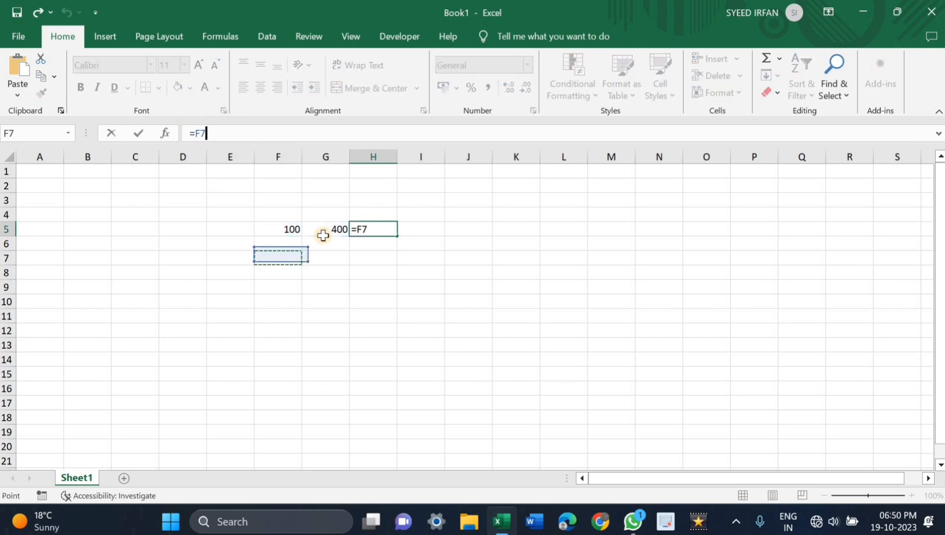
pyautogui.click(323, 229)
pyautogui.click(274, 229)
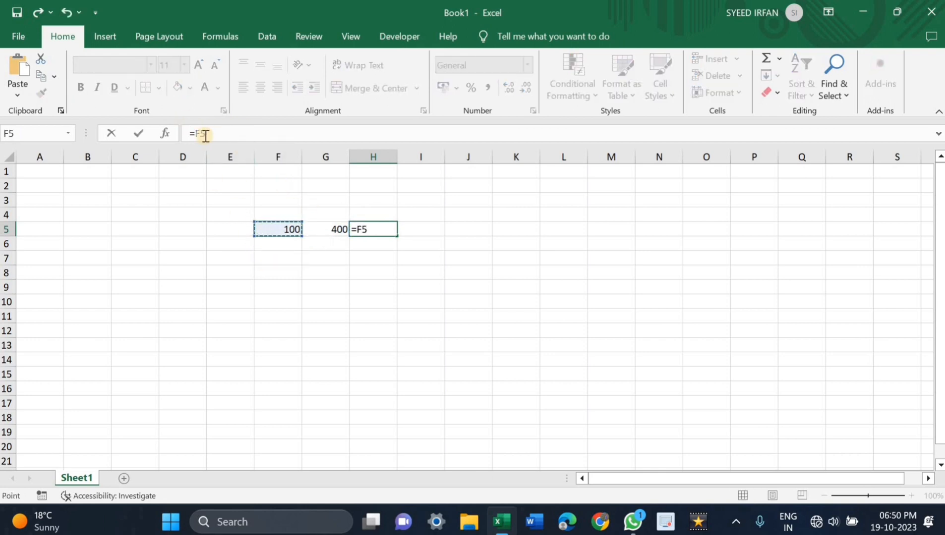
pyautogui.click(379, 231)
pyautogui.click(387, 250)
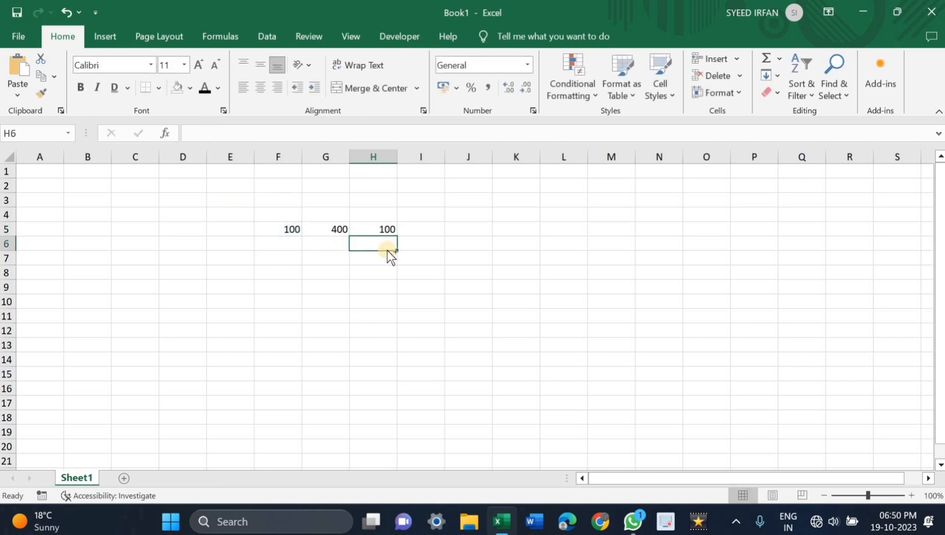
pyautogui.hotkey('ctrl', 'z')
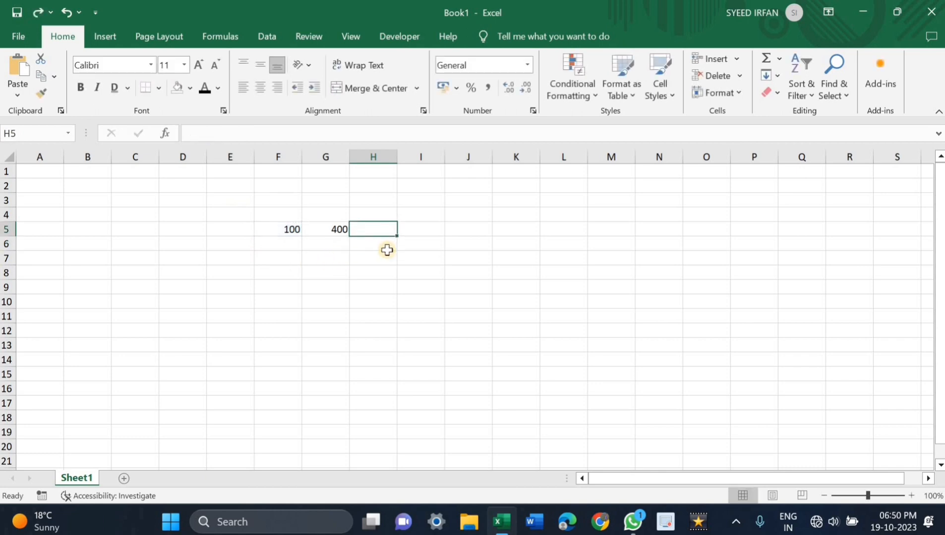
pyautogui.hotkey('ctrl', 'z')
# Step: Select cells F5, G5 and H5 in turn to compare the plain numbers with the SUM formula
pyautogui.click(299, 270)
pyautogui.click(289, 230)
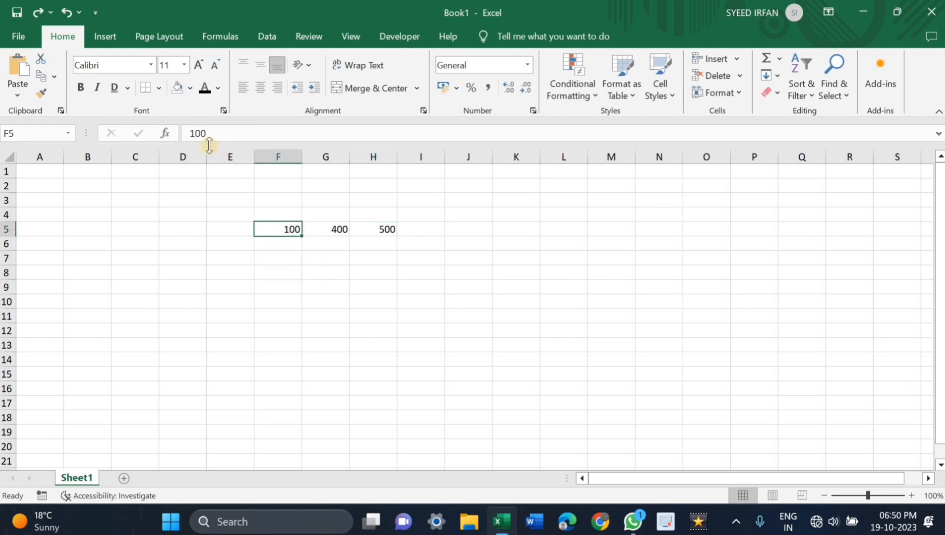
pyautogui.click(342, 233)
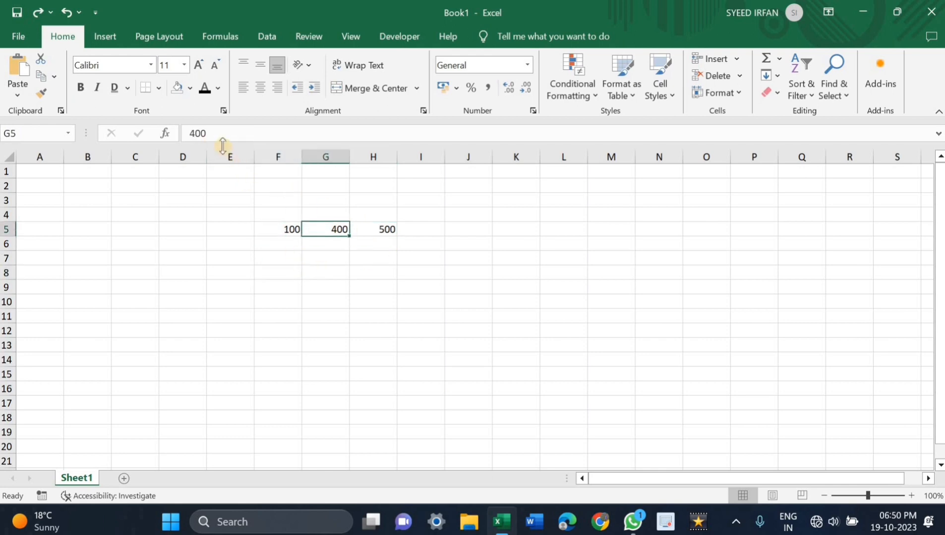
pyautogui.click(362, 228)
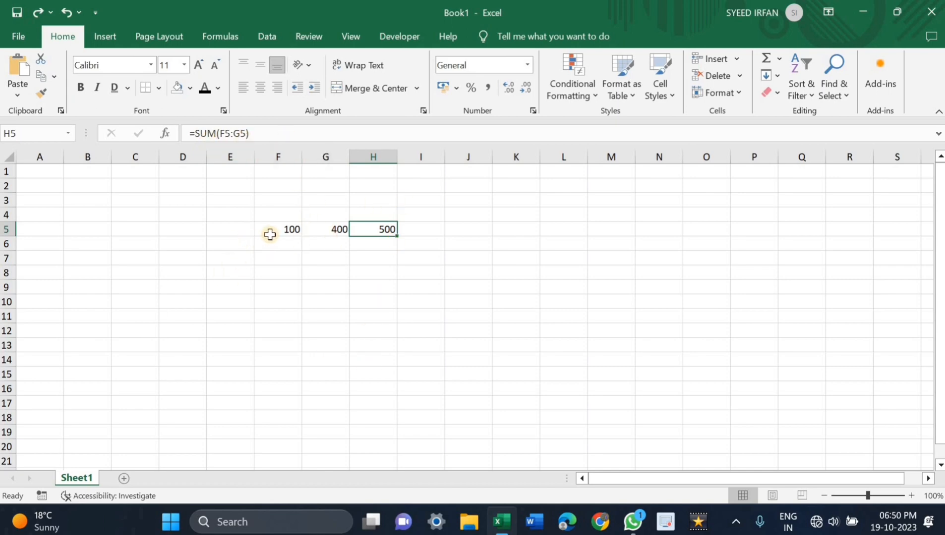
# Step: Clear the formula from cell H5 and change the number in cell F5 to 800
pyautogui.press('BackSpace')
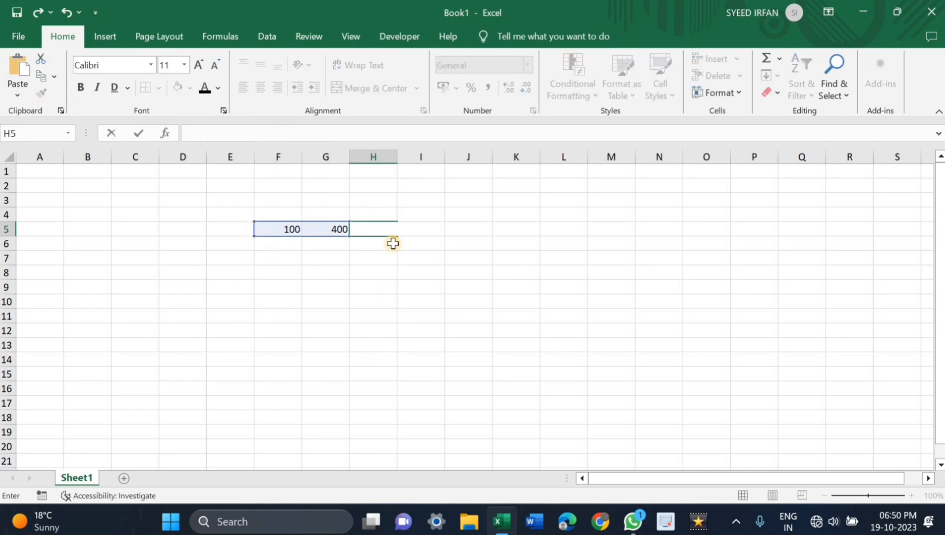
pyautogui.press('Return')
pyautogui.press('Up')
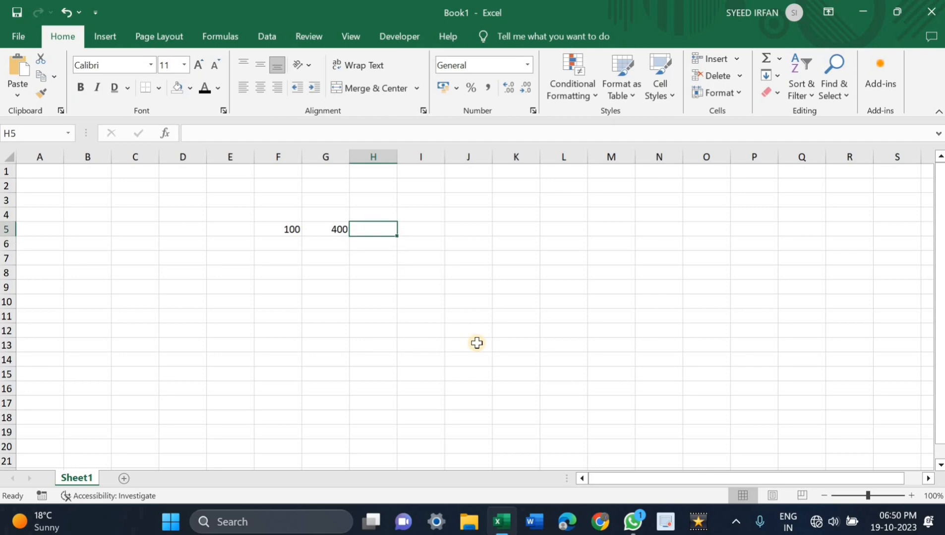
pyautogui.write('=')
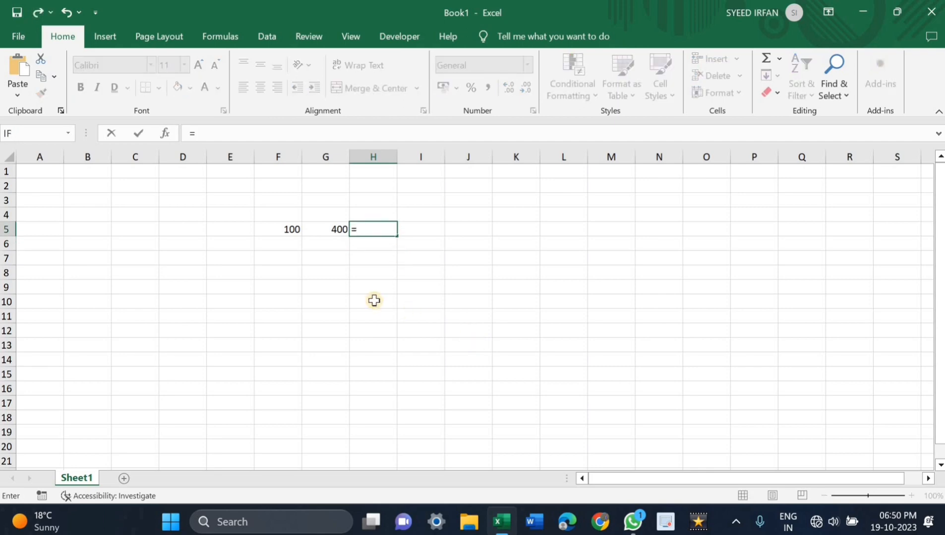
pyautogui.press('BackSpace')
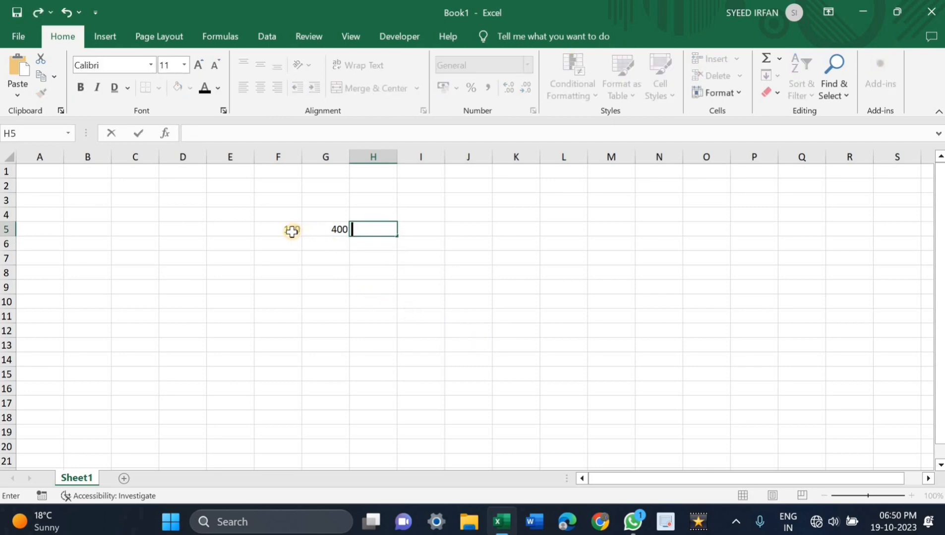
pyautogui.press('Left')
pyautogui.press('Left')
pyautogui.press('BackSpace')
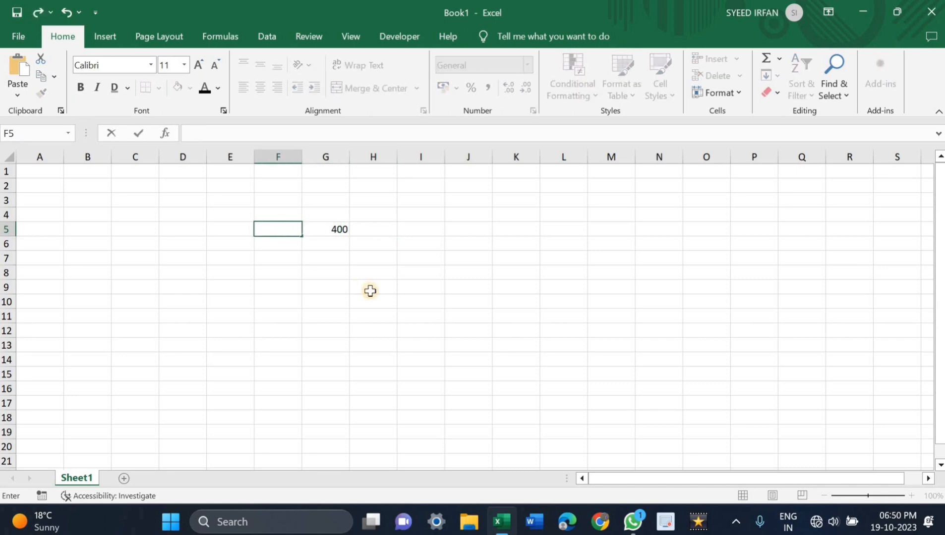
pyautogui.write('800')
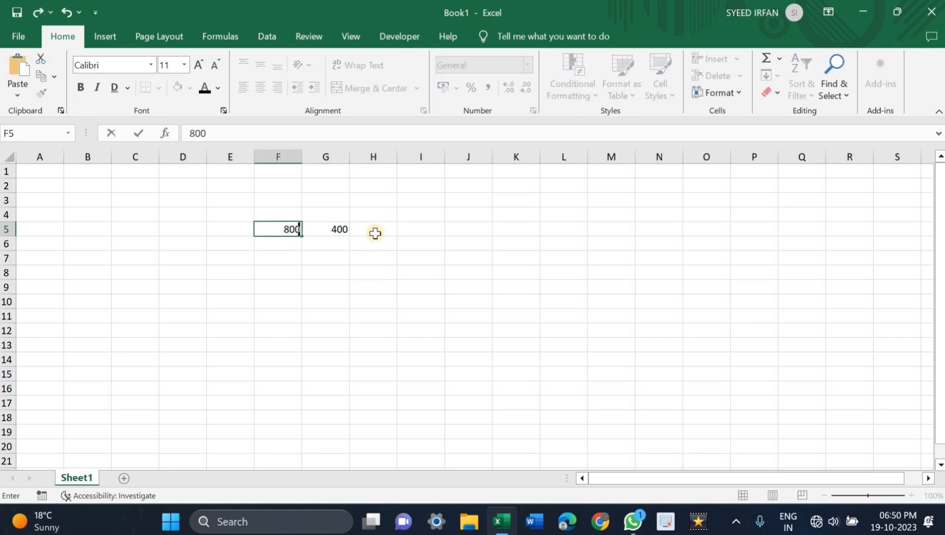
# Step: Subtract G5 from F5 with the formula =F5-G5 in cell H5 and reselect the cell to show its formula
pyautogui.click(375, 234)
pyautogui.write('=')
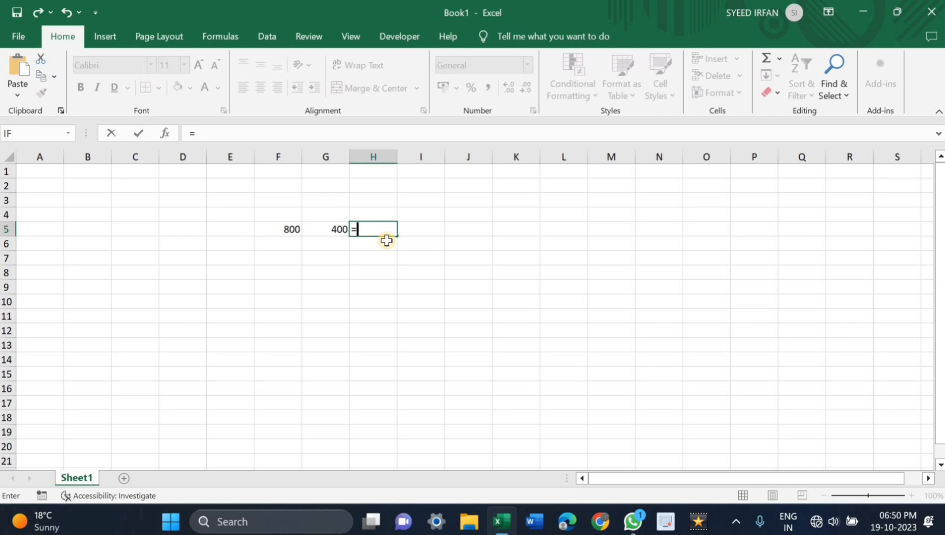
pyautogui.click(279, 230)
pyautogui.write('-')
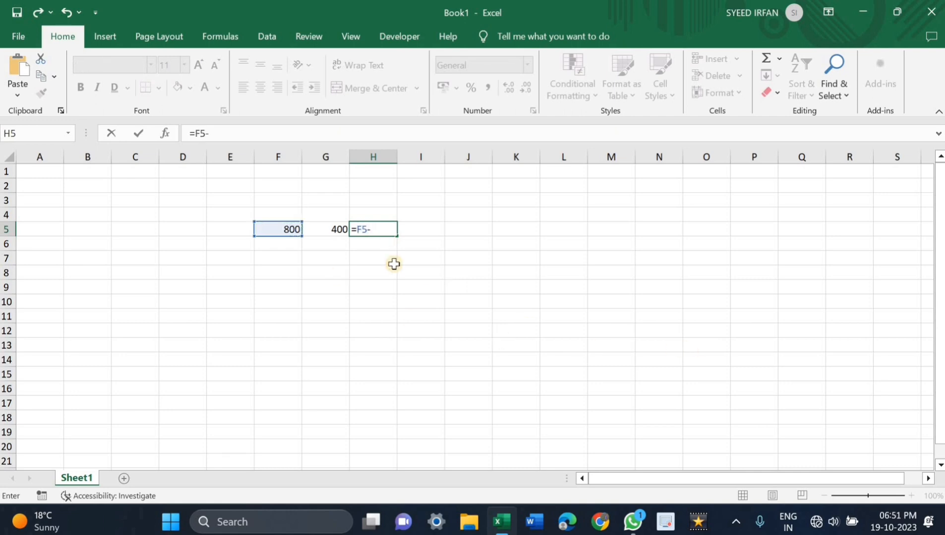
pyautogui.click(340, 229)
pyautogui.press('Return')
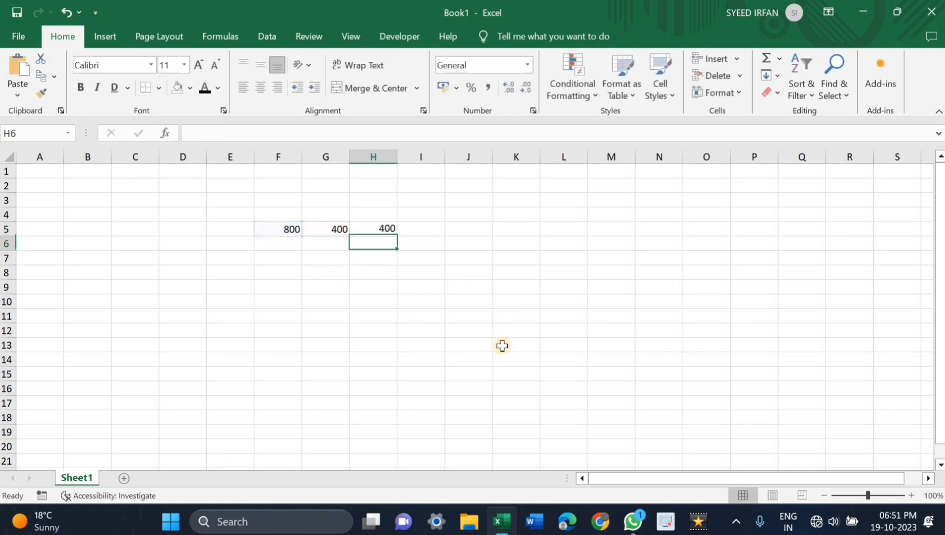
pyautogui.click(367, 228)
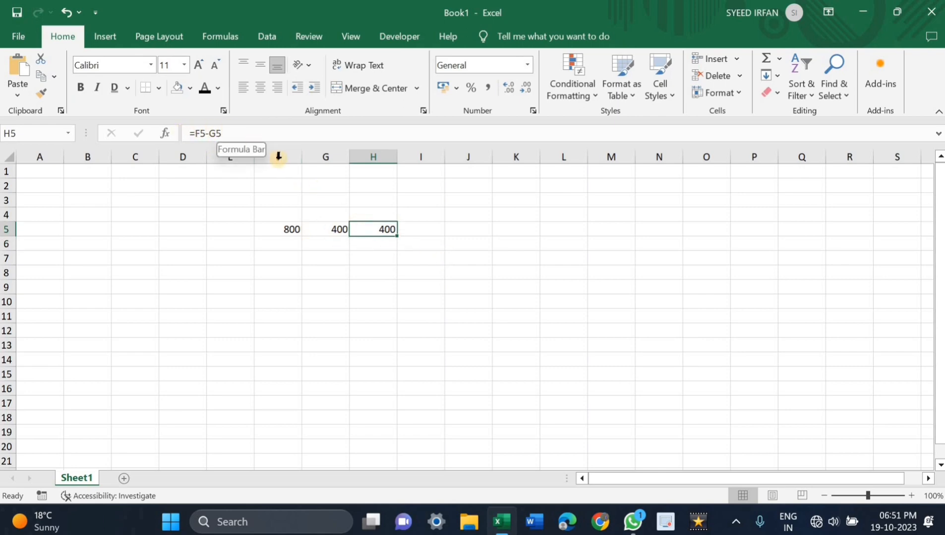
# Step: Clear cell H5, multiply the two numbers there with the formula =F5*G5, and reselect the cell to show its formula
pyautogui.press('BackSpace')
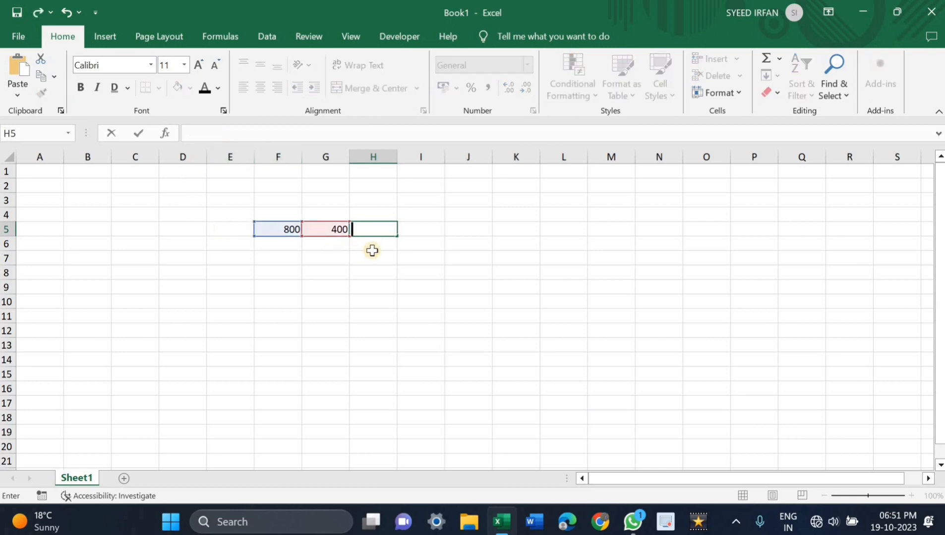
pyautogui.press('Return')
pyautogui.click(375, 229)
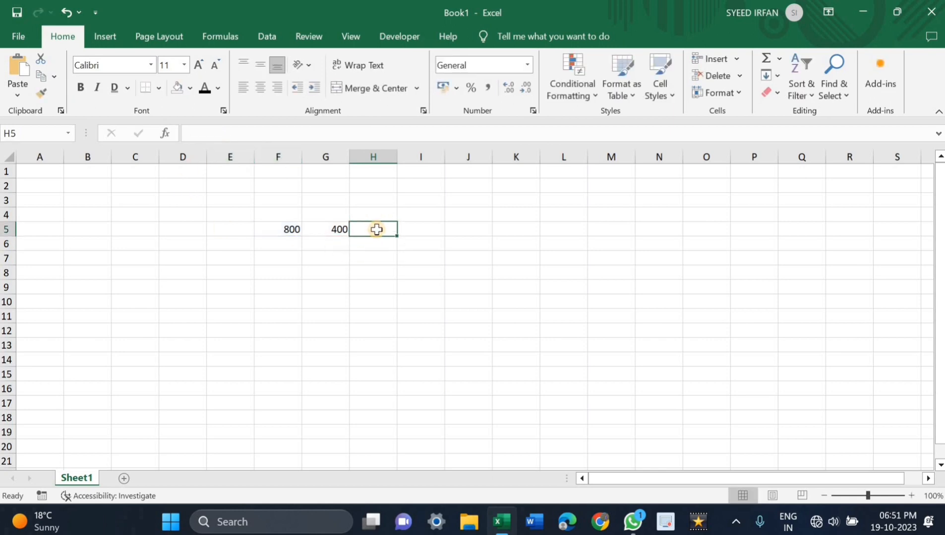
pyautogui.write('=')
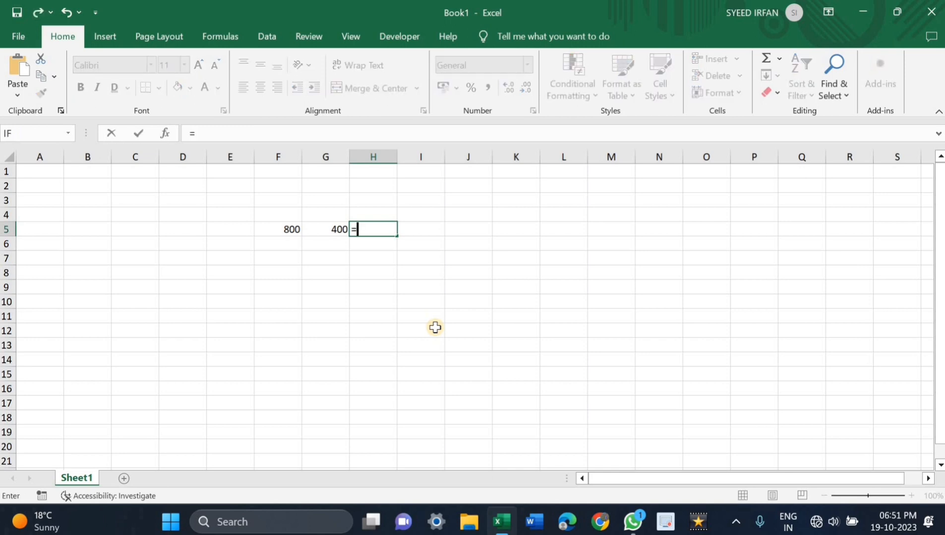
pyautogui.click(298, 230)
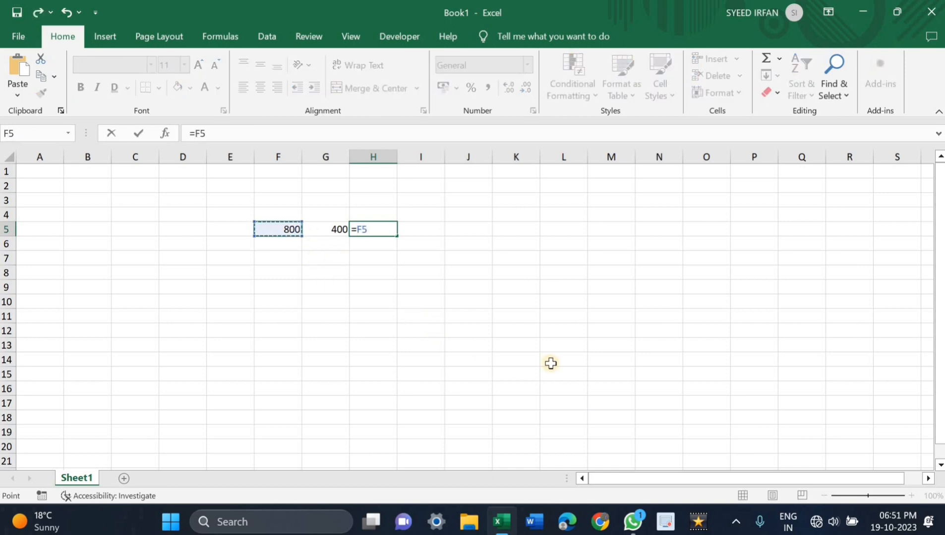
pyautogui.write('*')
pyautogui.click(335, 227)
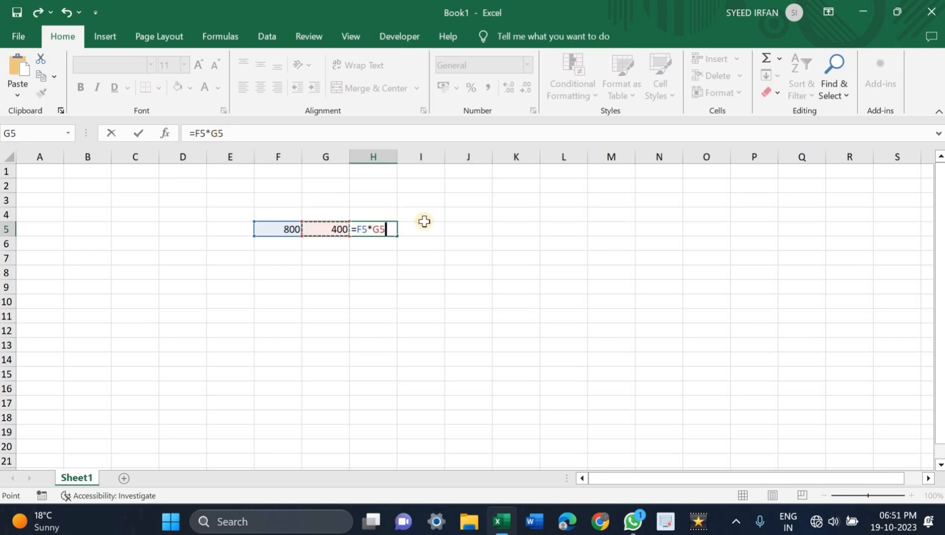
pyautogui.press('Return')
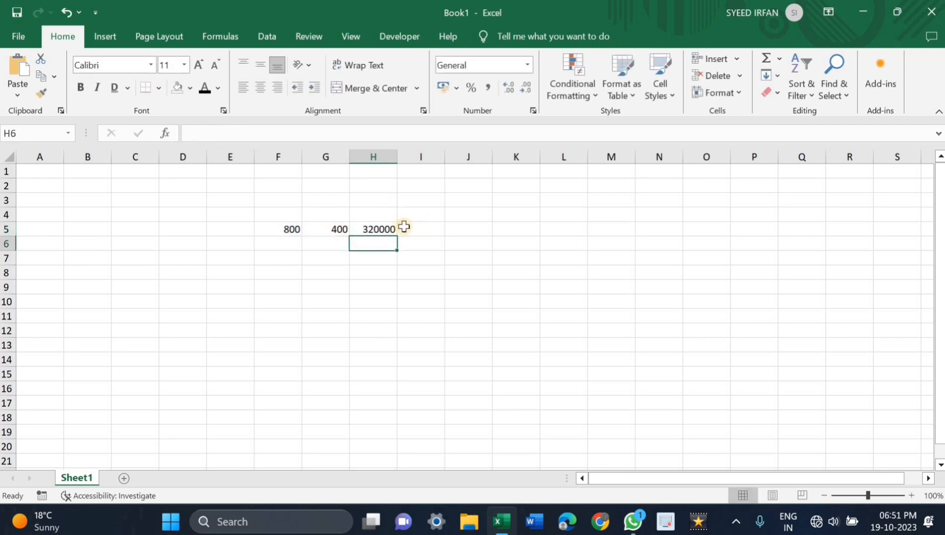
pyautogui.click(374, 229)
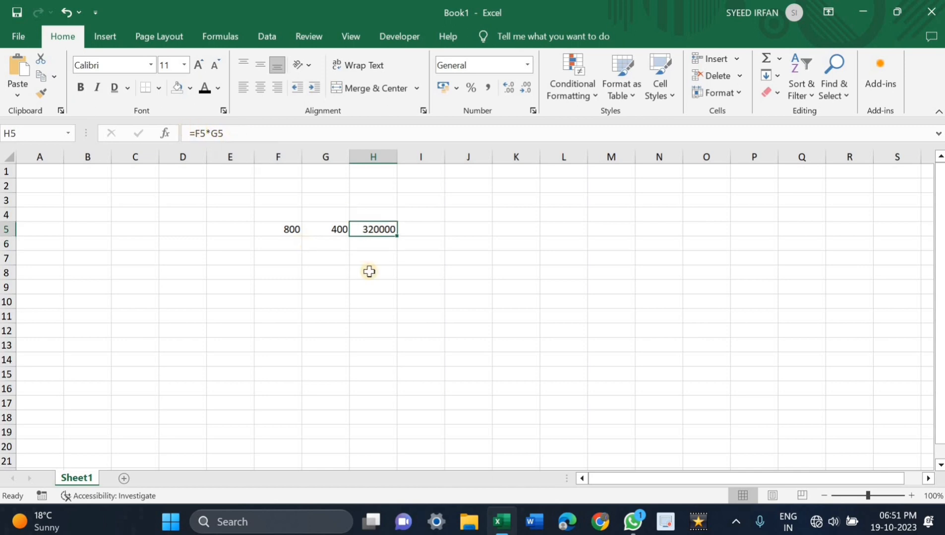
# Step: Clear cell H5, divide the two numbers there with the formula =F5/G5, and reselect the cell to show its formula
pyautogui.press('BackSpace')
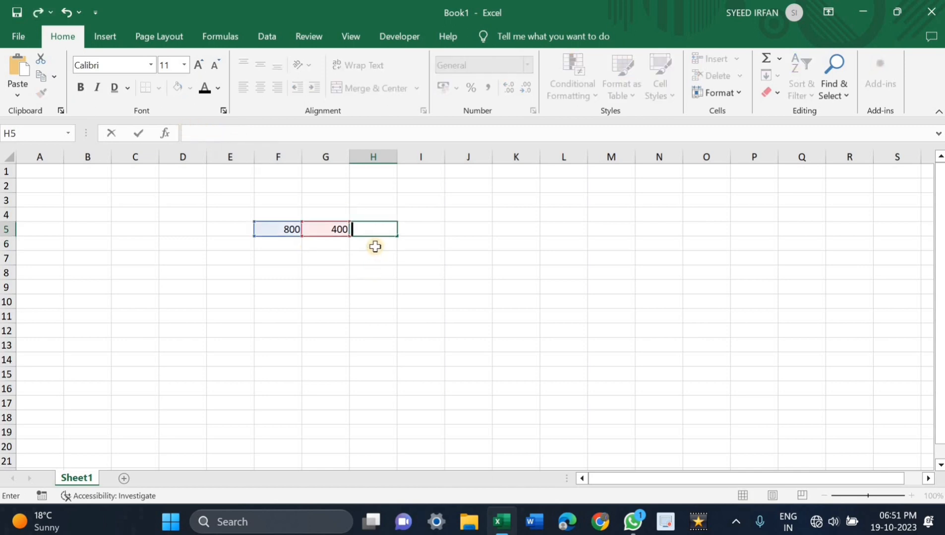
pyautogui.write('=')
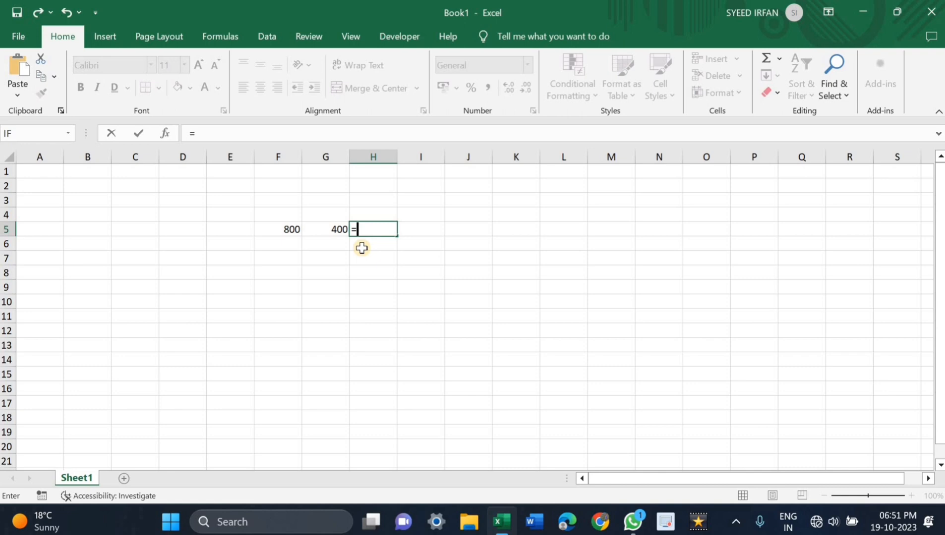
pyautogui.click(285, 228)
pyautogui.write('/')
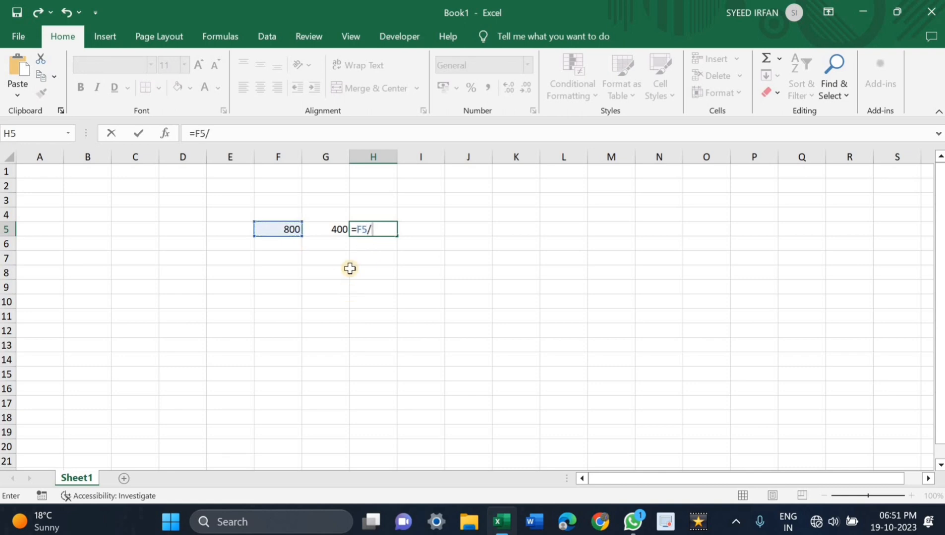
pyautogui.click(337, 229)
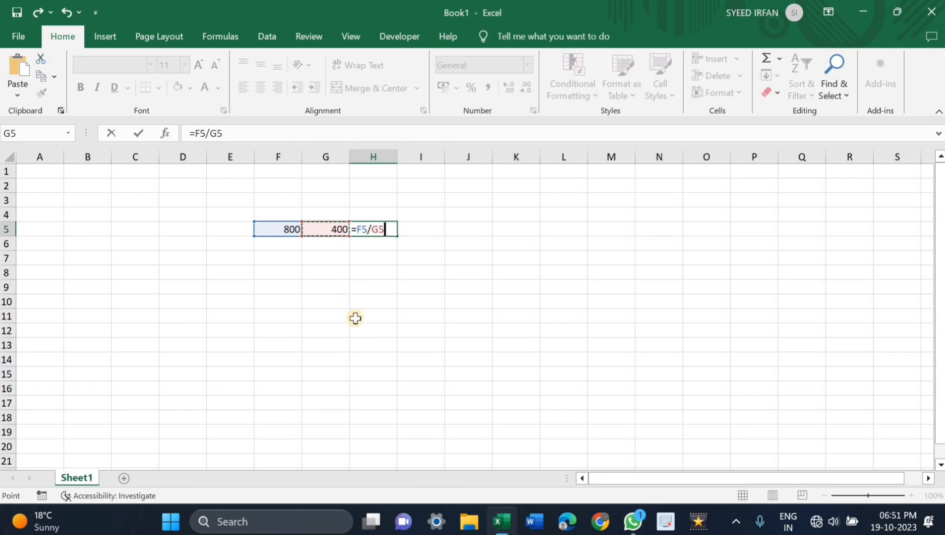
pyautogui.press('Return')
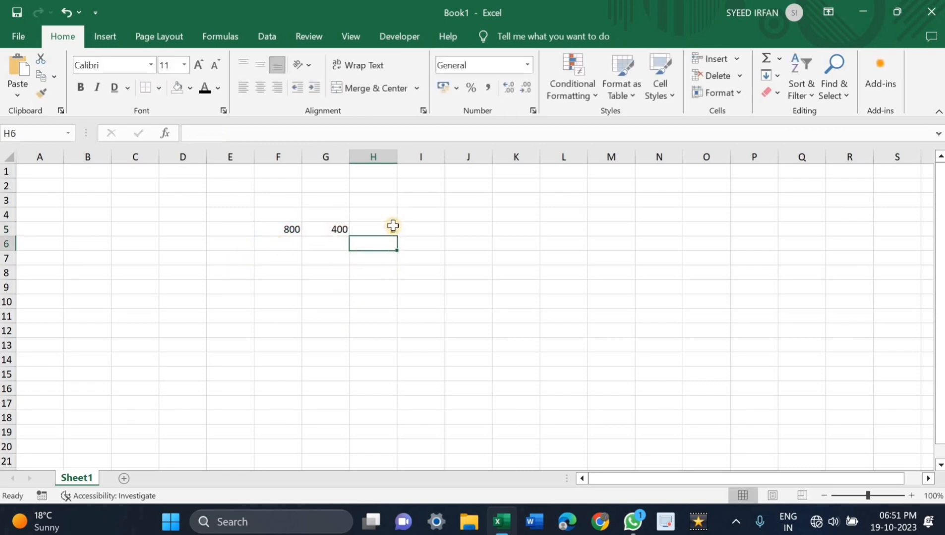
pyautogui.press('Up')
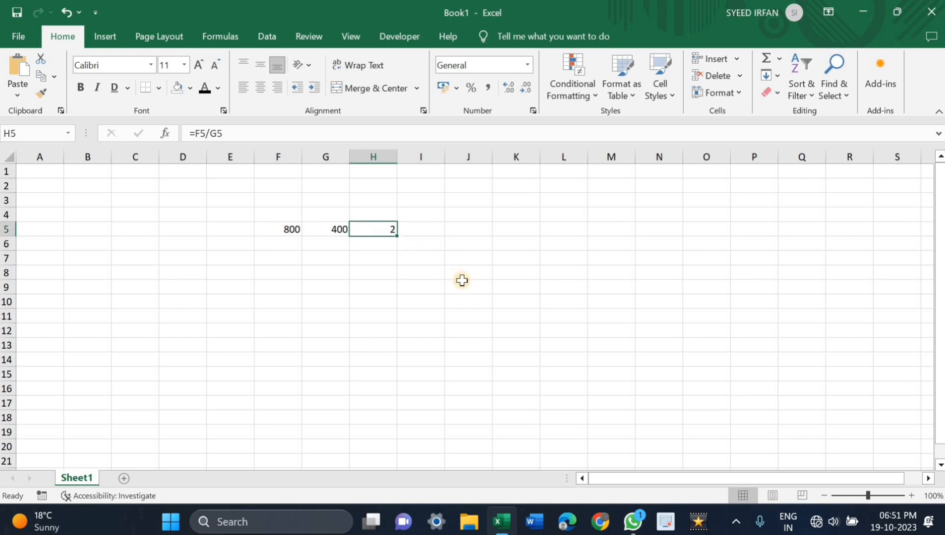
pyautogui.press('BackSpace')
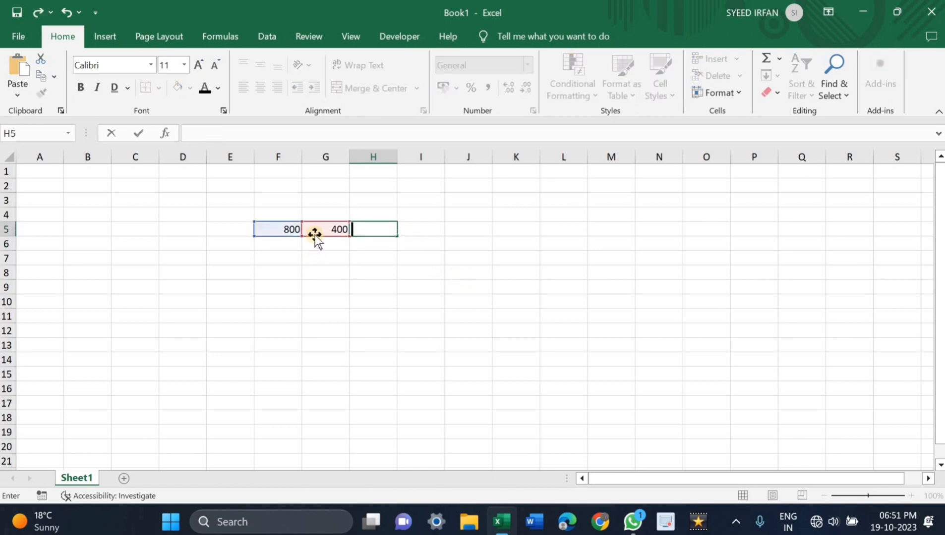
pyautogui.hotkey('ctrl', 'z')
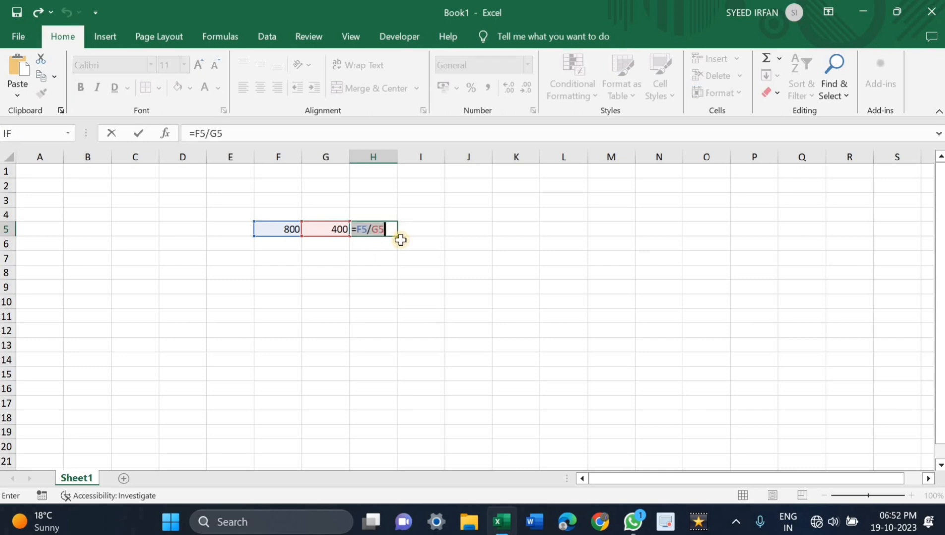
pyautogui.press('Return')
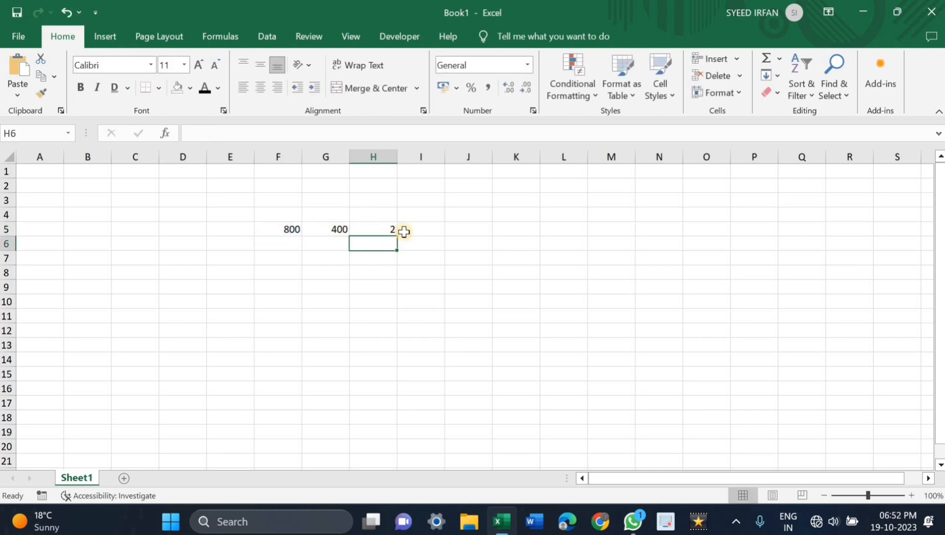
# Step: Select cell H5 to check its division formula and move on to the empty cell I5
pyautogui.click(403, 232)
pyautogui.click(383, 233)
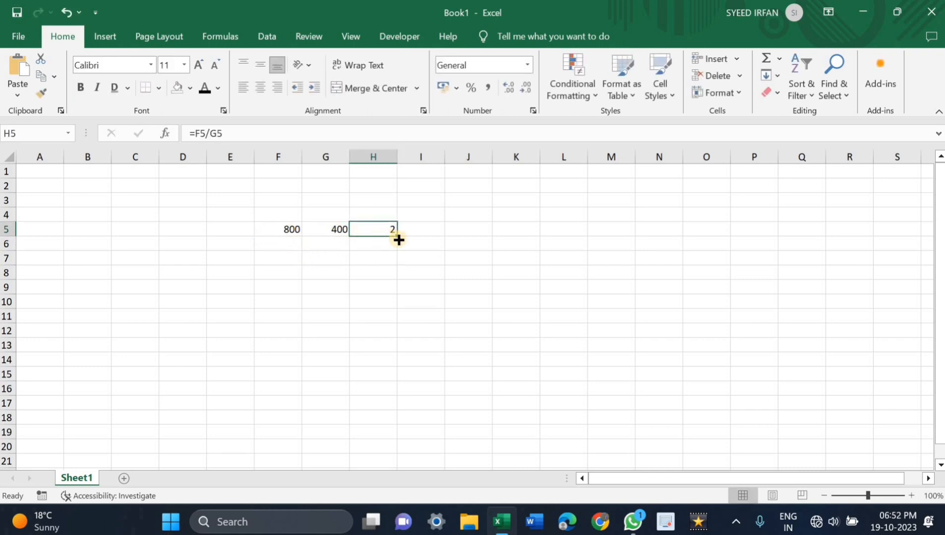
pyautogui.click(430, 232)
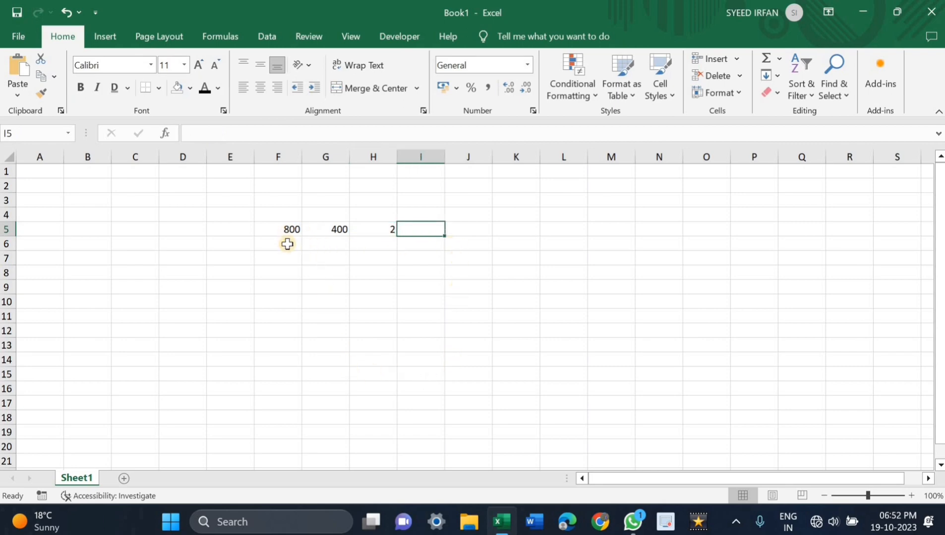
# Step: Apply All Borders to cells F5:H5, check the result and undo the borders
pyautogui.moveTo(286, 228); pyautogui.dragTo(395, 227)
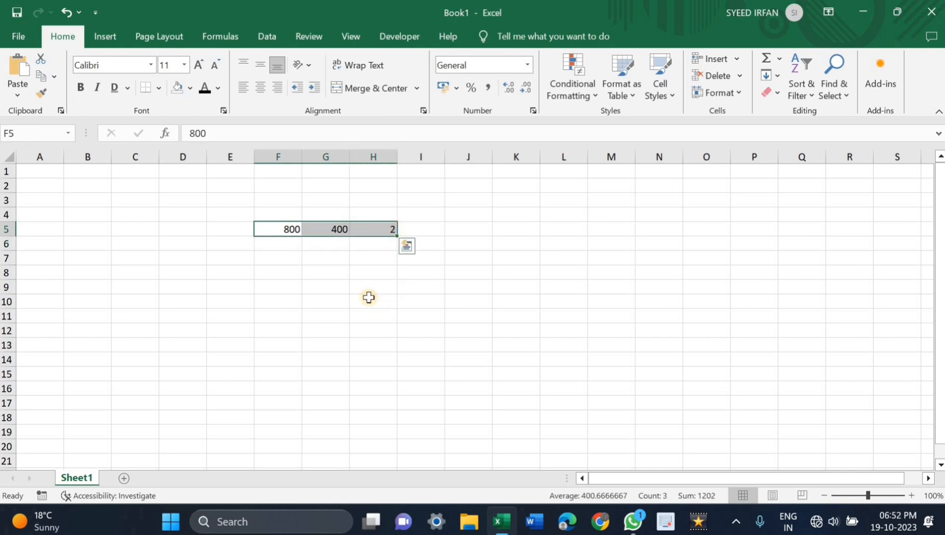
pyautogui.click(372, 245)
pyautogui.moveTo(279, 227); pyautogui.dragTo(353, 225)
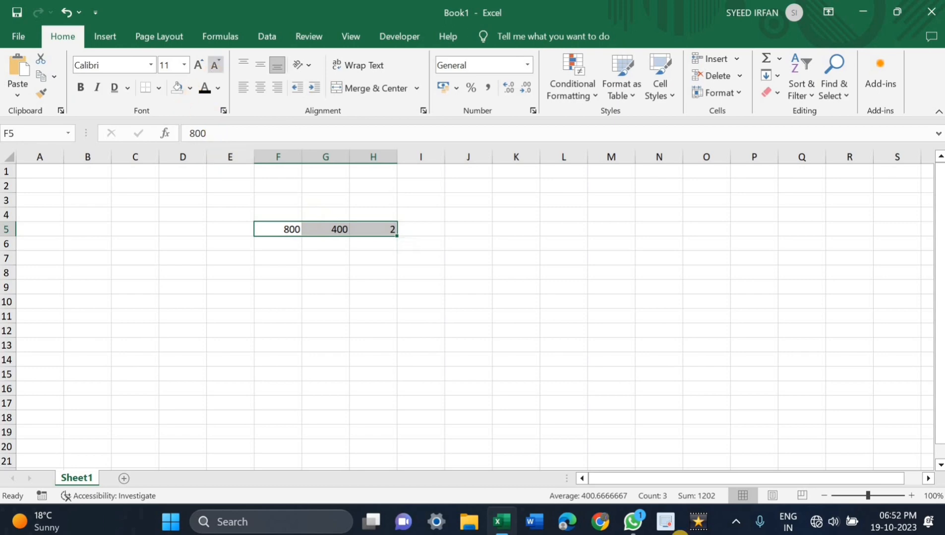
pyautogui.click(156, 89)
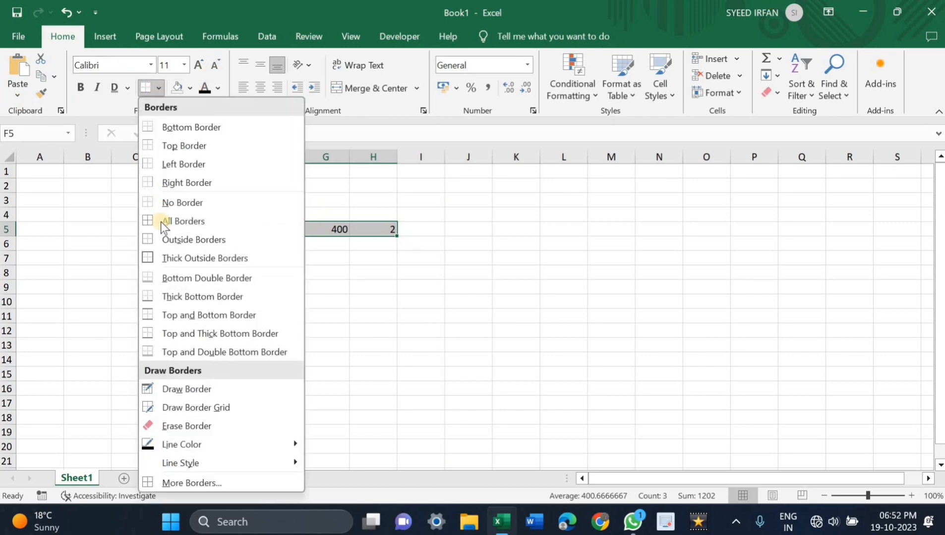
pyautogui.click(152, 219)
pyautogui.click(290, 256)
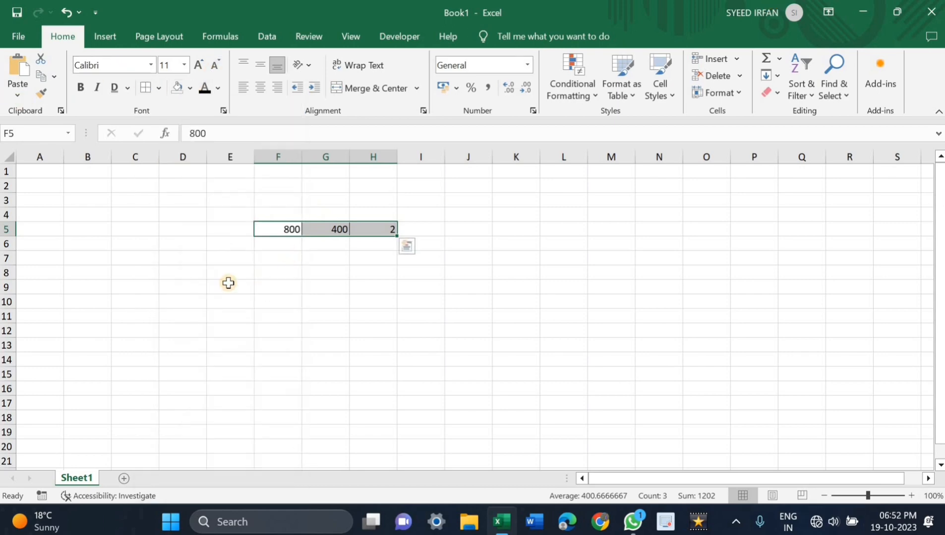
pyautogui.click(90, 275)
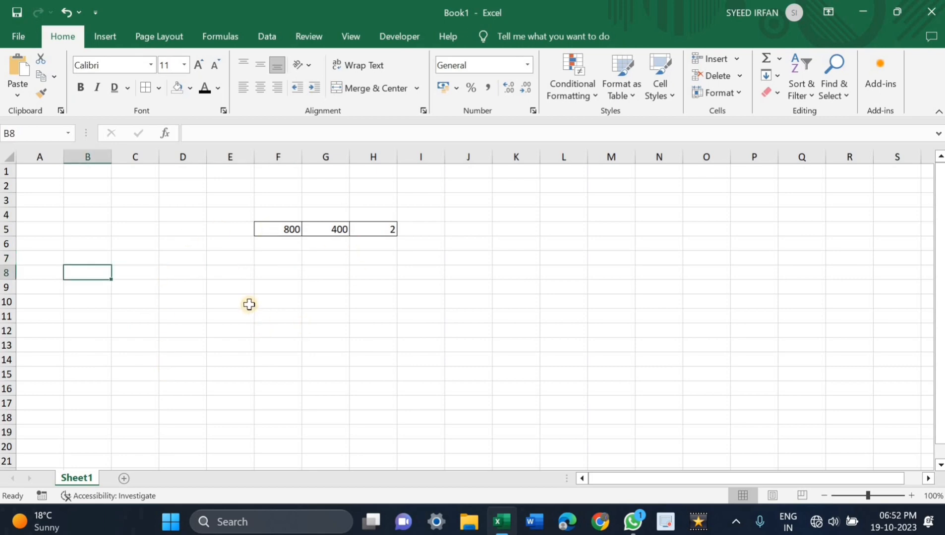
pyautogui.hotkey('ctrl', 'z')
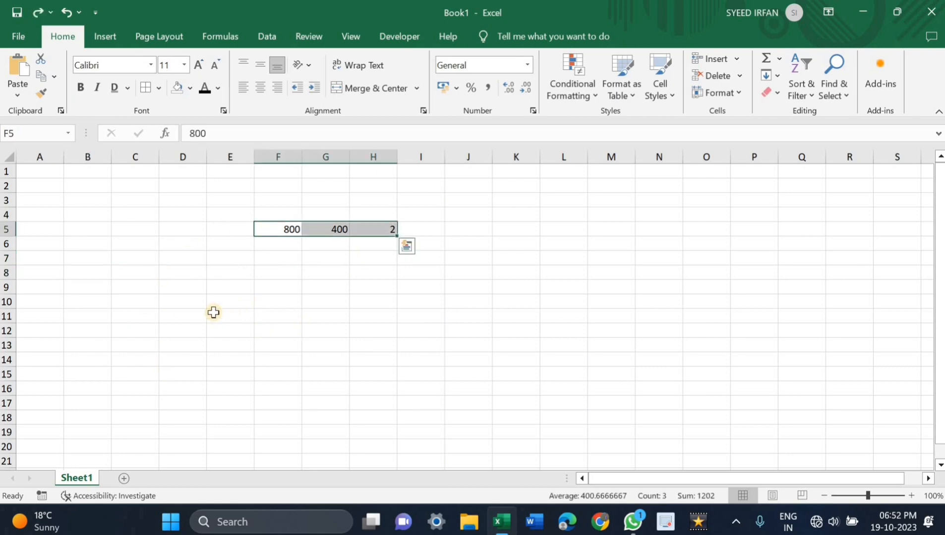
pyautogui.click(139, 327)
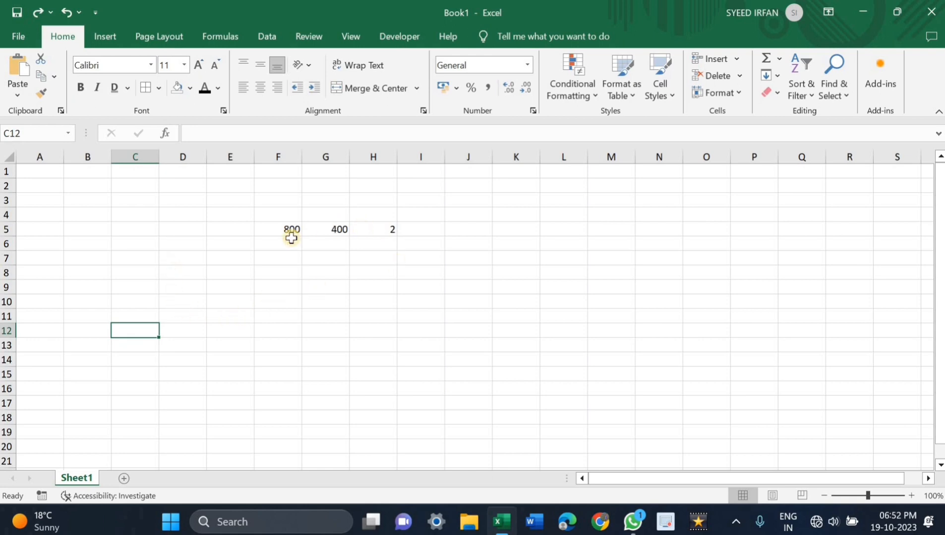
# Step: Delete the contents of cells F5:H5 to empty the sheet
pyautogui.moveTo(283, 227); pyautogui.dragTo(380, 225)
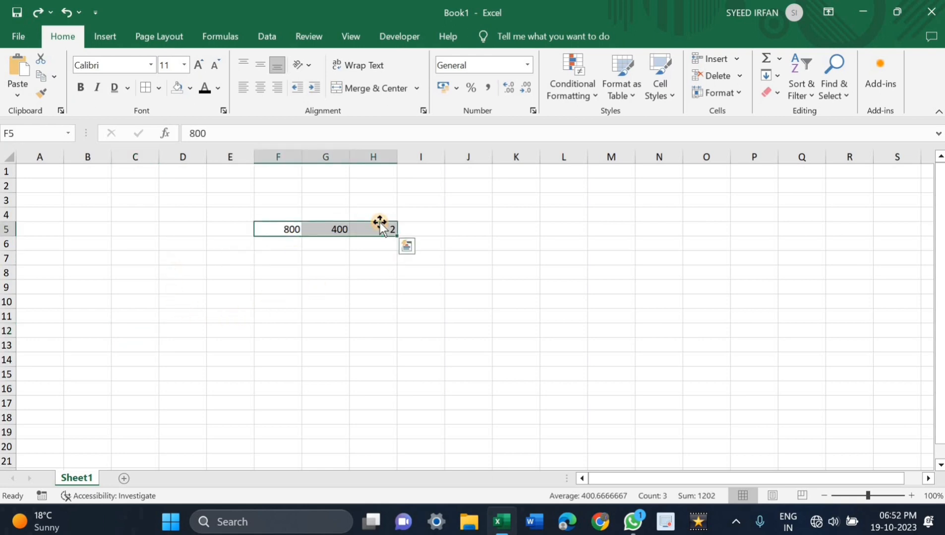
pyautogui.press('Delete')
pyautogui.click(331, 290)
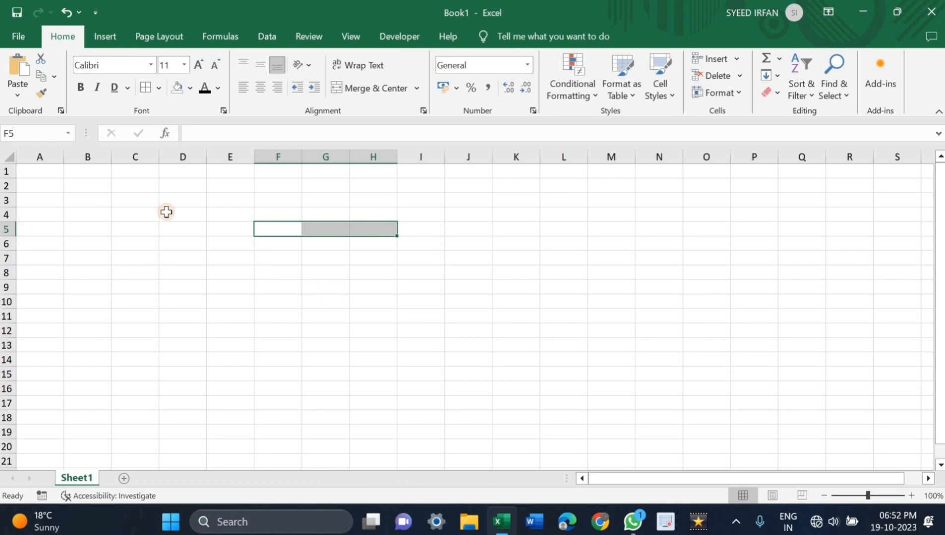
# Step: Generate a random number in cell A1 with the formula =RANDBETWEEN(5,20)
pyautogui.click(33, 175)
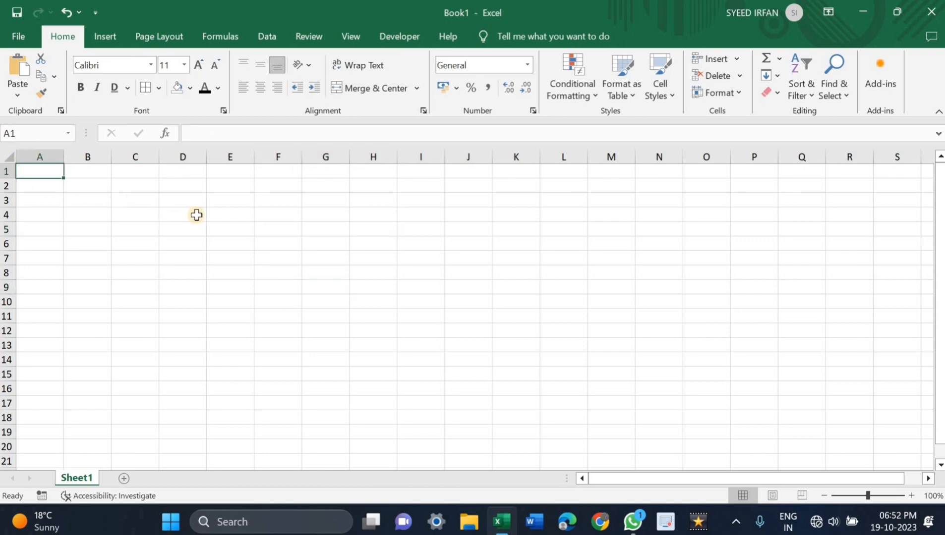
pyautogui.write('=RA')
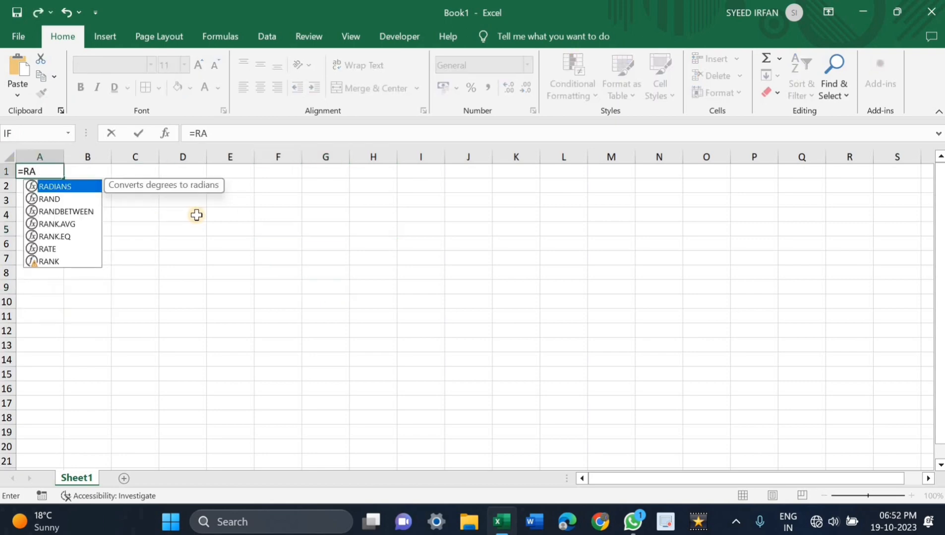
pyautogui.write('NDB')
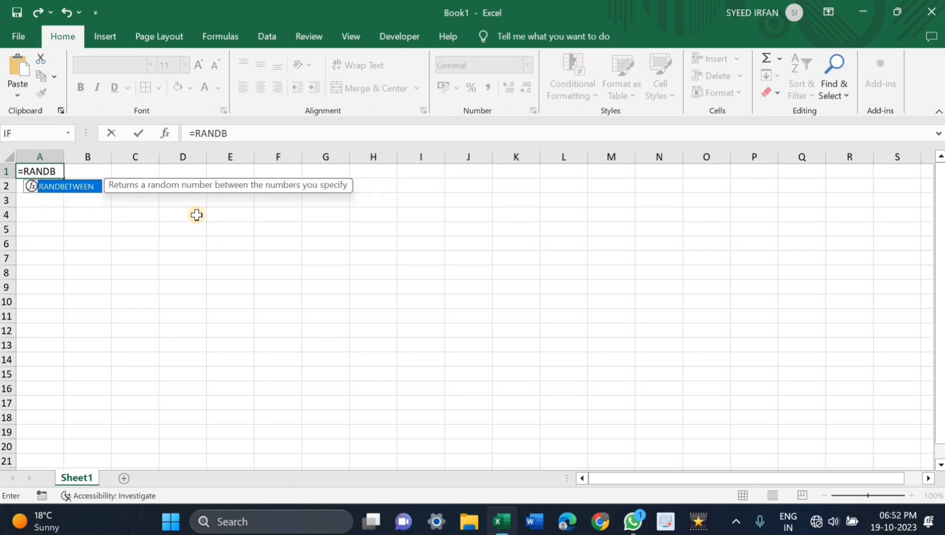
pyautogui.doubleClick(49, 186)
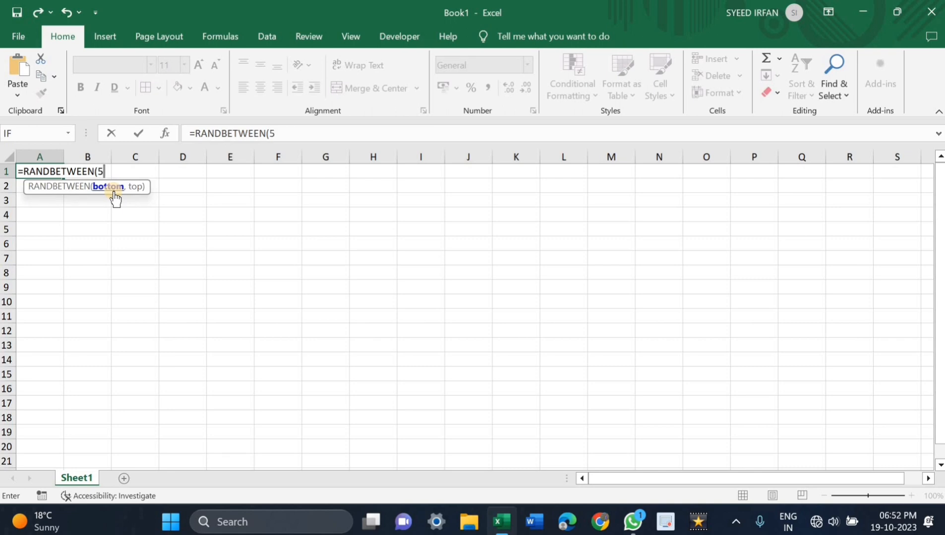
pyautogui.write('5,')
pyautogui.write(')')
pyautogui.press('Return')
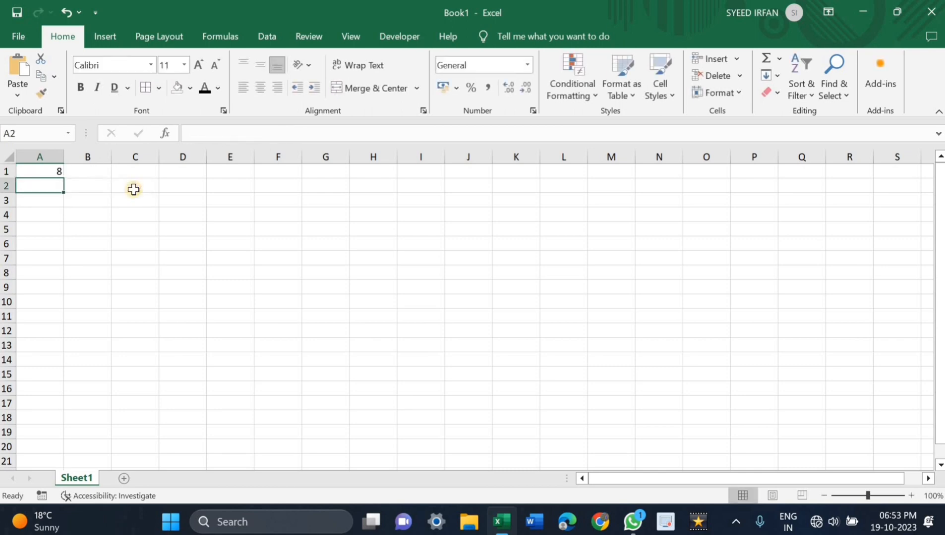
# Step: Fill the random number formula from A1 across the range A1:J19 and select C7 to check its formula
pyautogui.click(57, 169)
pyautogui.moveTo(62, 176); pyautogui.dragTo(502, 438)
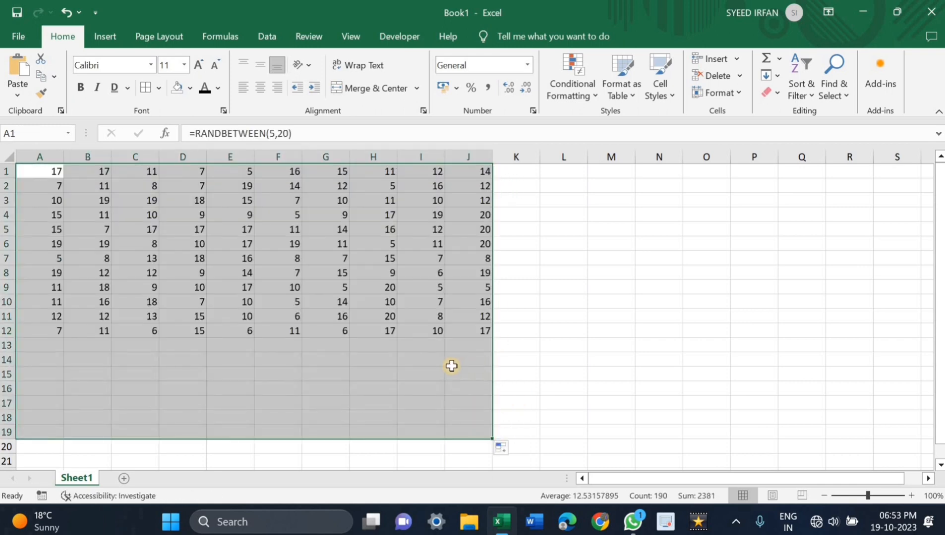
pyautogui.click(452, 361)
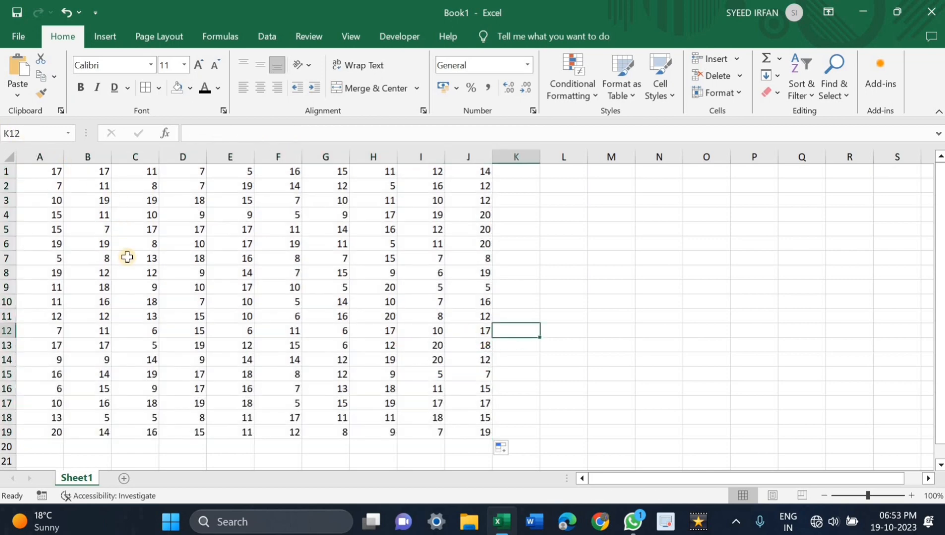
pyautogui.click(127, 257)
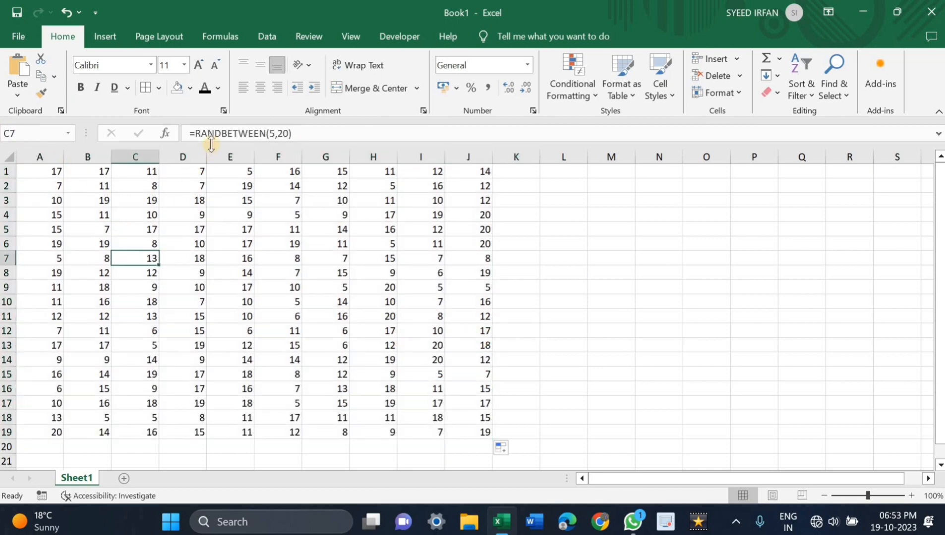
# Step: Overwrite the formula in cell F9 with the plain number 21
pyautogui.doubleClick(277, 293)
pyautogui.press('BackSpace')
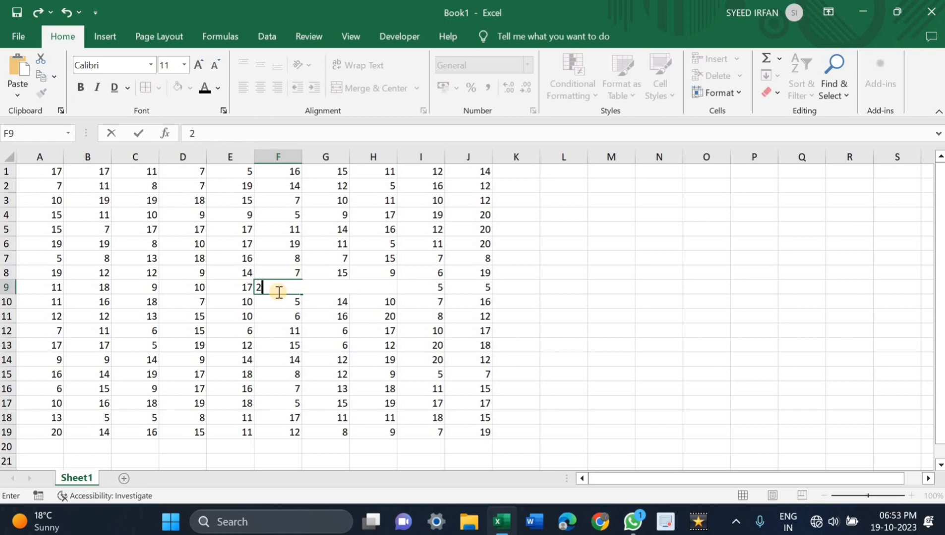
pyautogui.write('21')
pyautogui.click(272, 315)
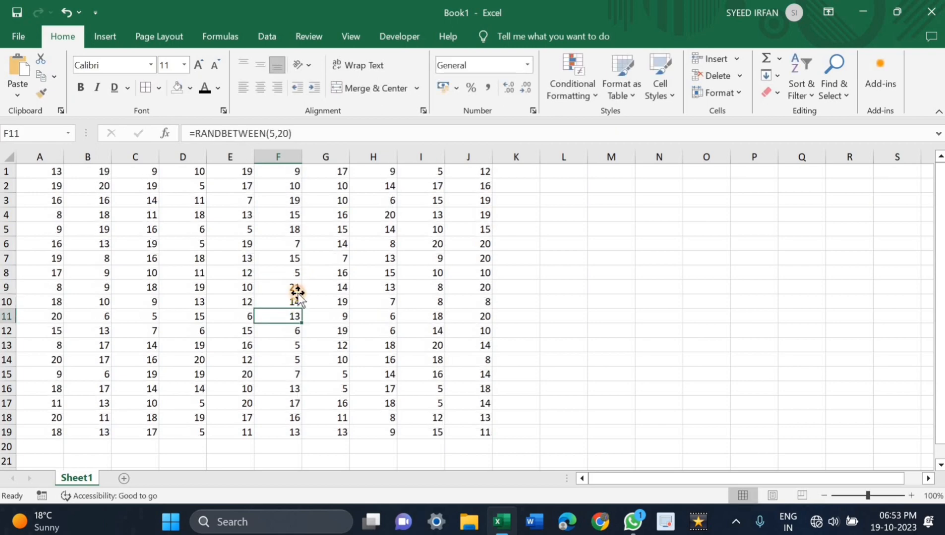
# Step: Select cells F9, H15 and H12 to compare the plain number with the RANDBETWEEN formulas, ending on F9
pyautogui.click(293, 289)
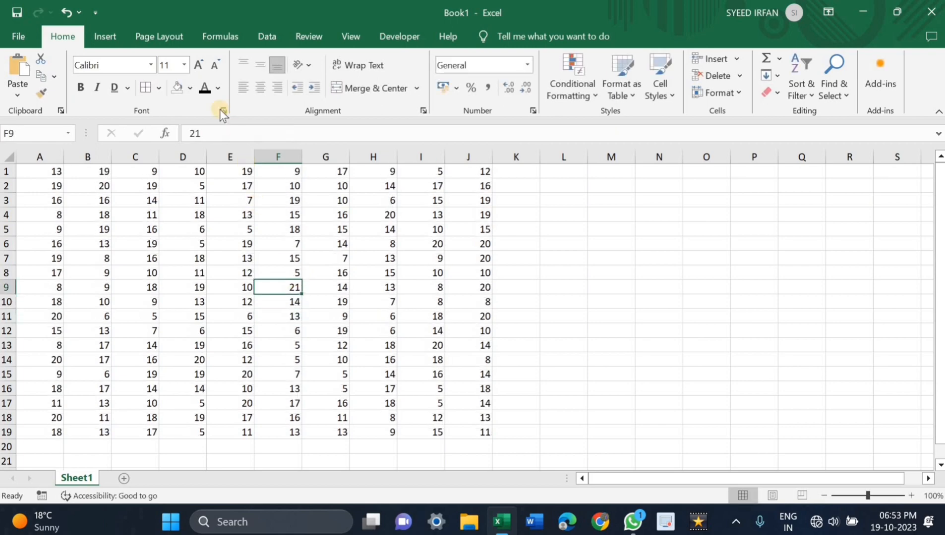
pyautogui.click(374, 376)
pyautogui.click(398, 331)
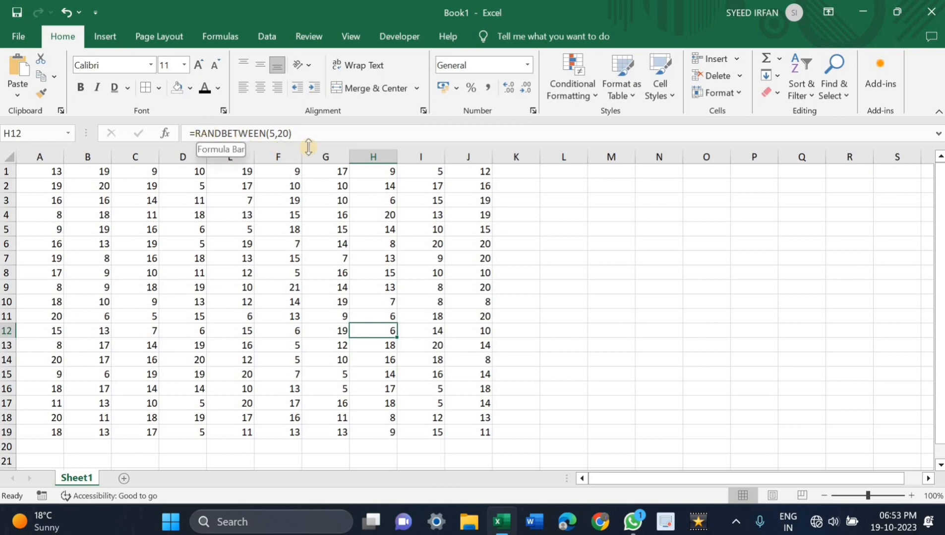
pyautogui.click(292, 288)
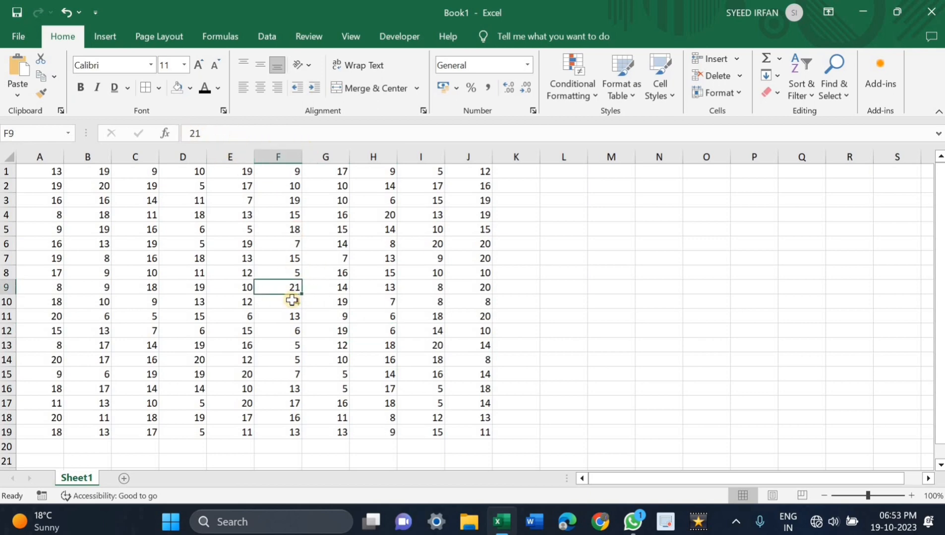
# Step: Replace the number in cell F9 with 7 and select cell C12 to show its formula
pyautogui.press('BackSpace')
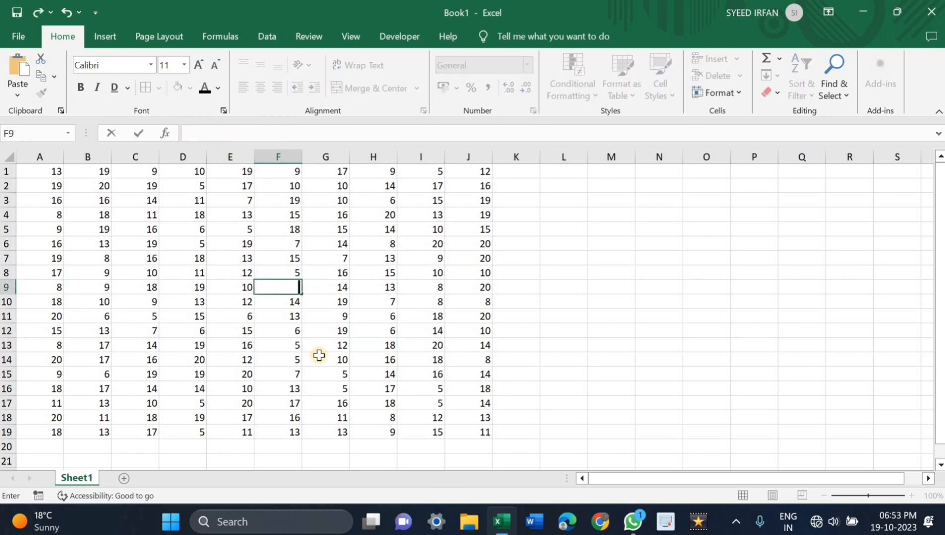
pyautogui.click(319, 363)
pyautogui.click(144, 328)
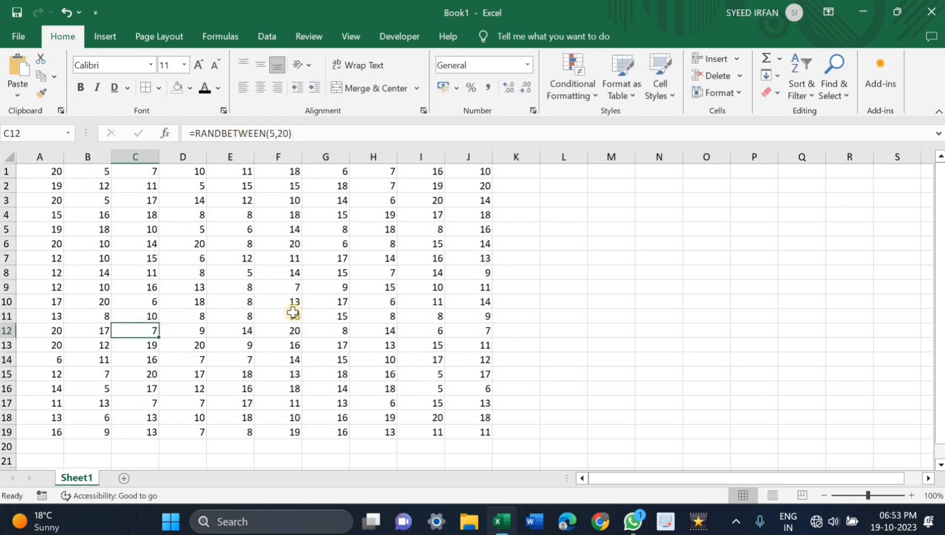
# Step: Total row 1 in cell K1 with AutoSum over A1:J1, fill the formula down to K19 and reselect K1
pyautogui.click(299, 287)
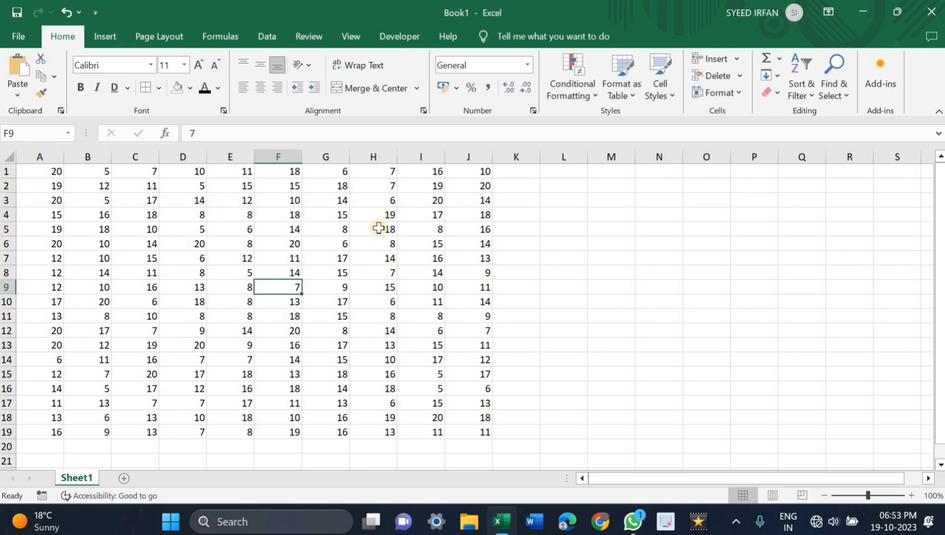
pyautogui.click(516, 169)
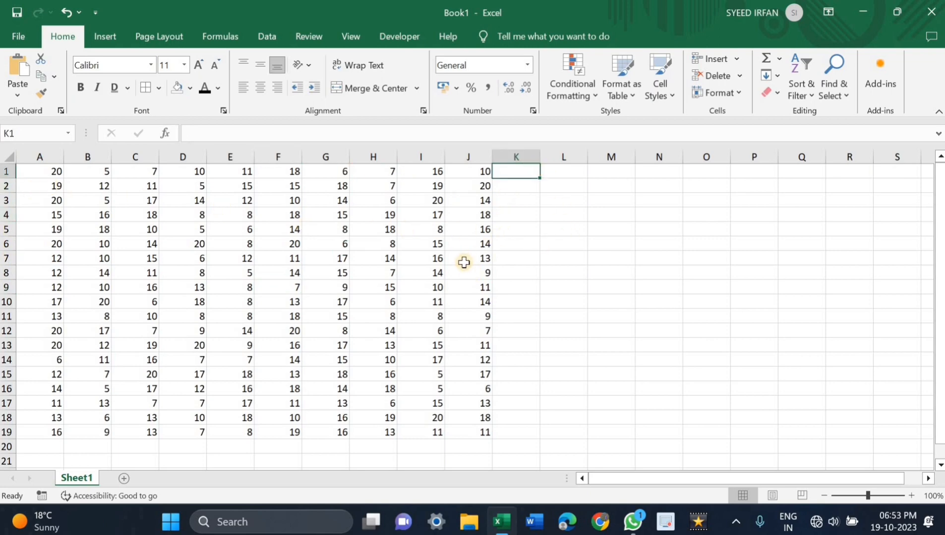
pyautogui.hotkey('alt', '=')
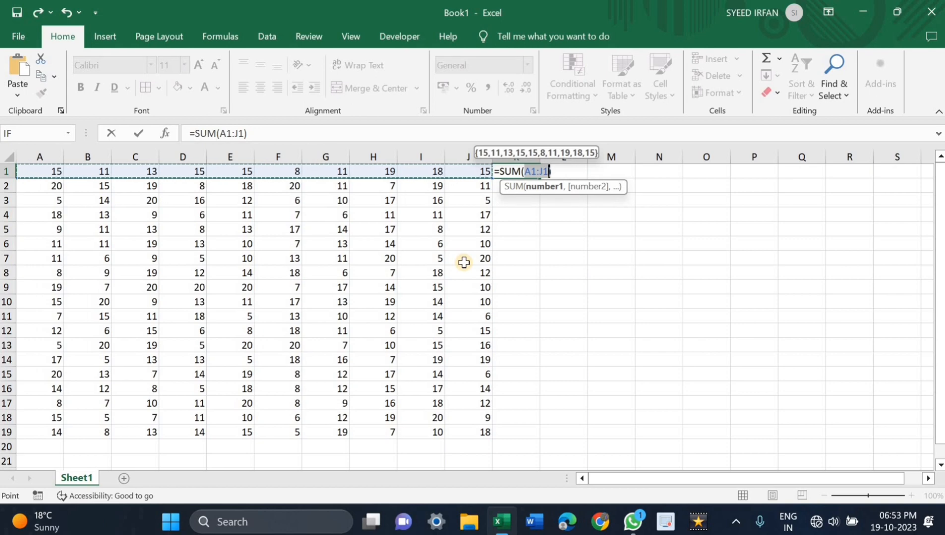
pyautogui.press('Return')
pyautogui.click(518, 171)
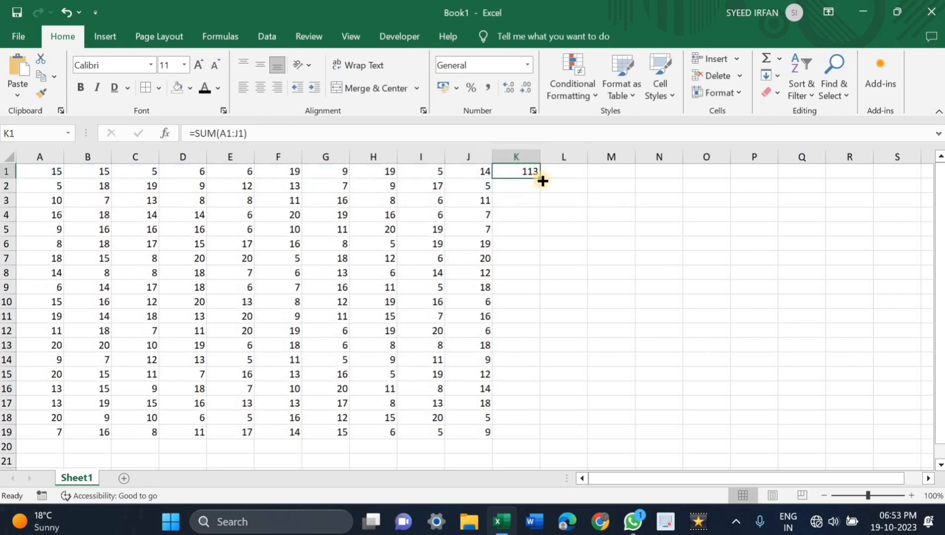
pyautogui.moveTo(542, 180); pyautogui.dragTo(509, 432)
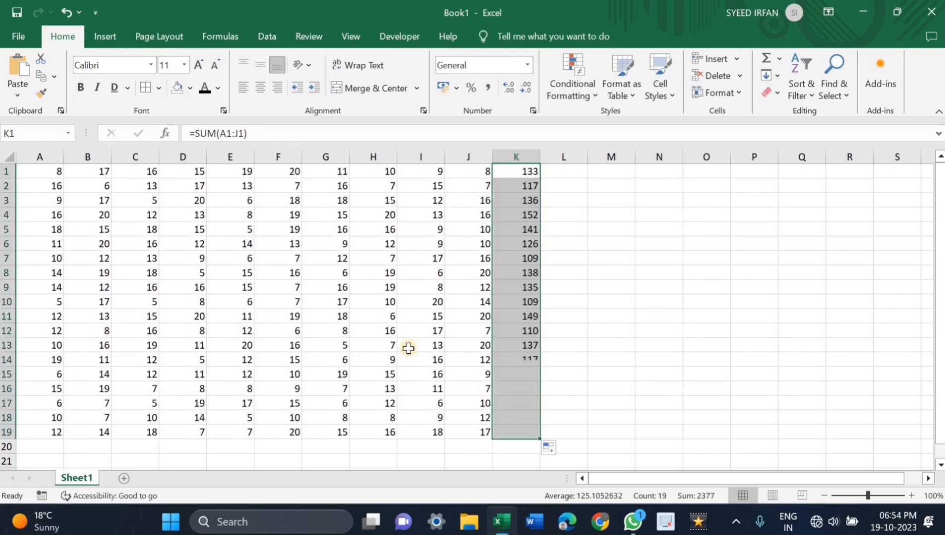
pyautogui.click(561, 362)
pyautogui.click(529, 171)
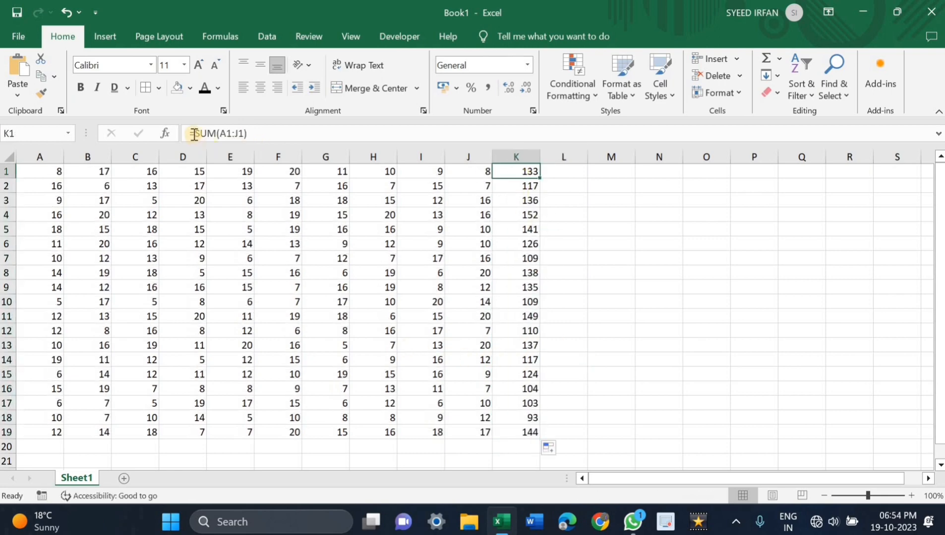
# Step: Total column A in cell A20 with AutoSum, fill the formula across to K20 and check the formula in K20
pyautogui.scroll(-2, 20, 397)
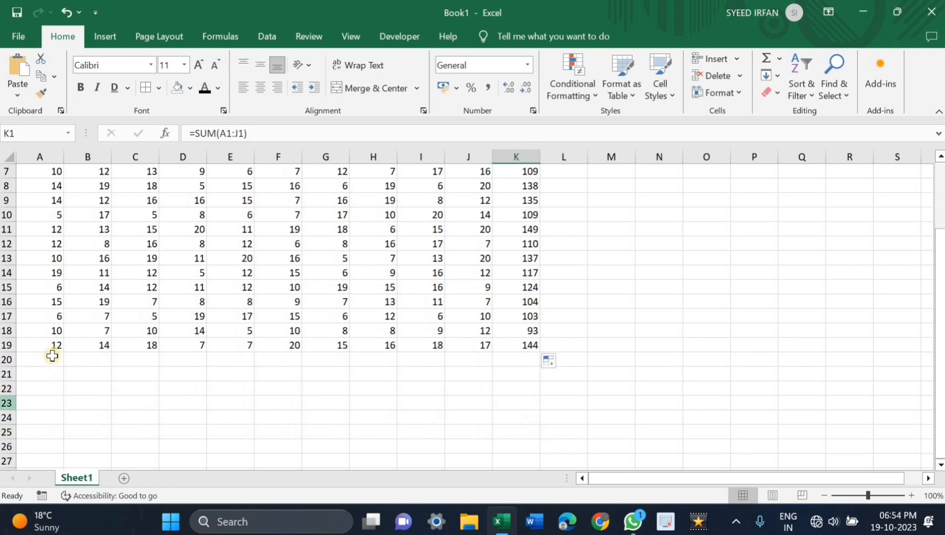
pyautogui.click(49, 360)
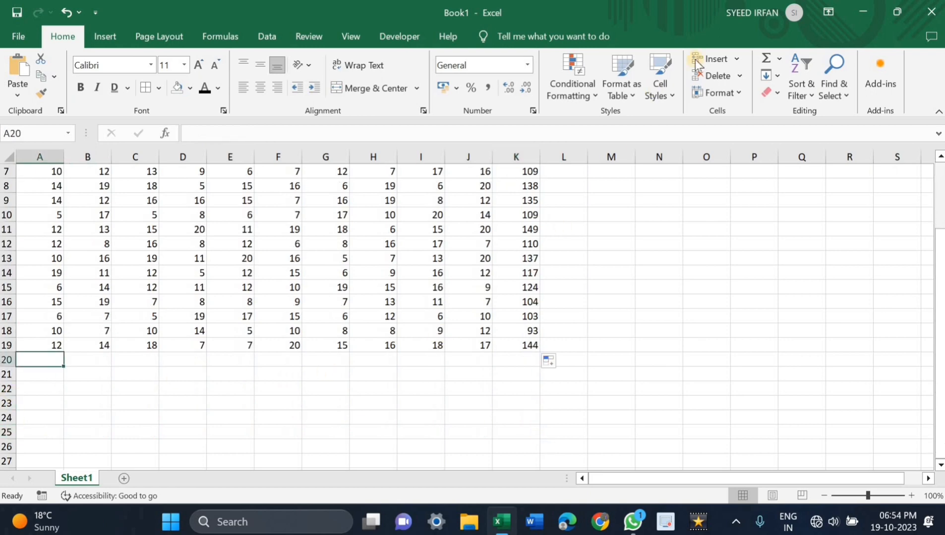
pyautogui.click(766, 65)
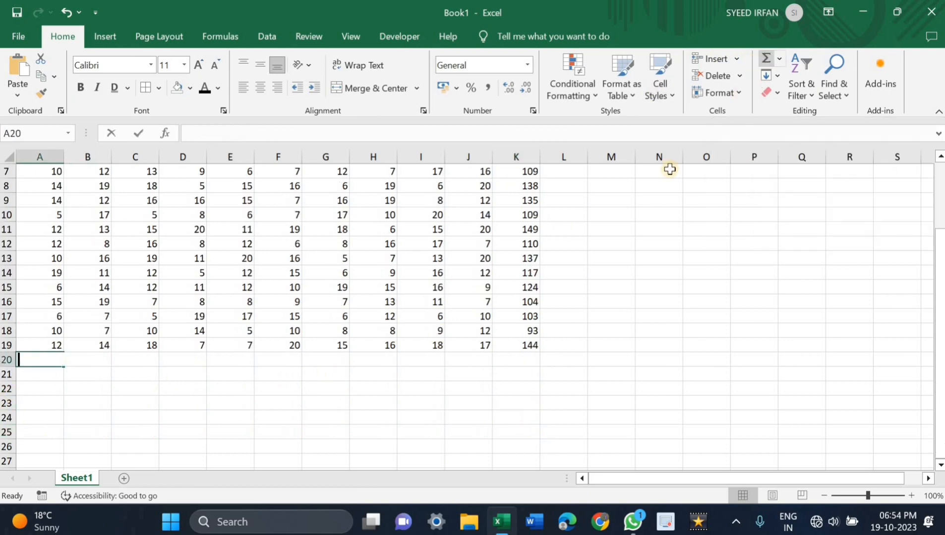
pyautogui.press('Return')
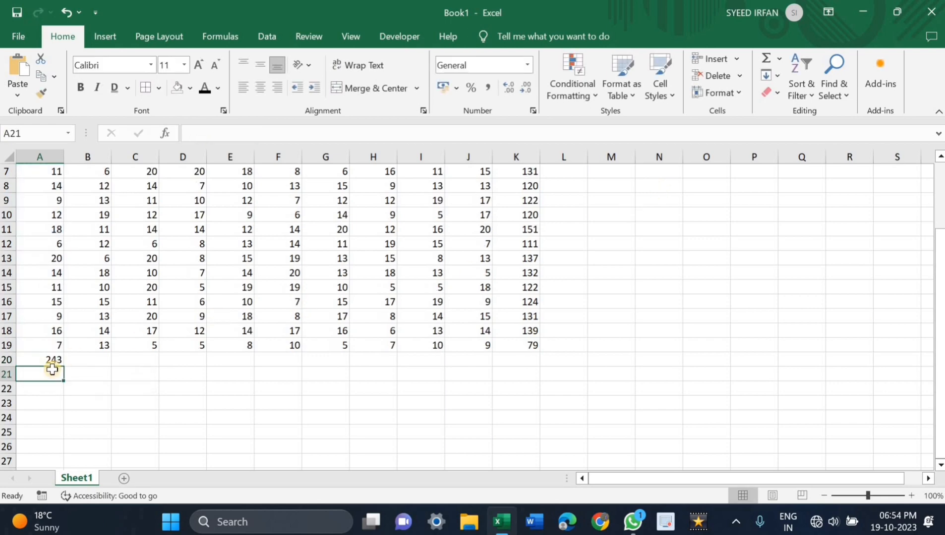
pyautogui.click(67, 365)
pyautogui.click(68, 366)
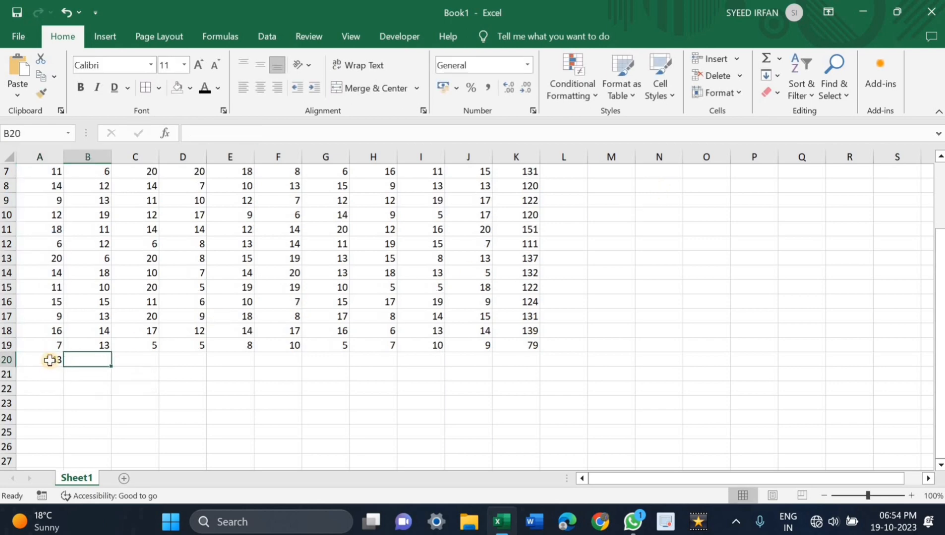
pyautogui.click(51, 361)
pyautogui.moveTo(63, 366); pyautogui.dragTo(519, 375)
pyautogui.click(325, 403)
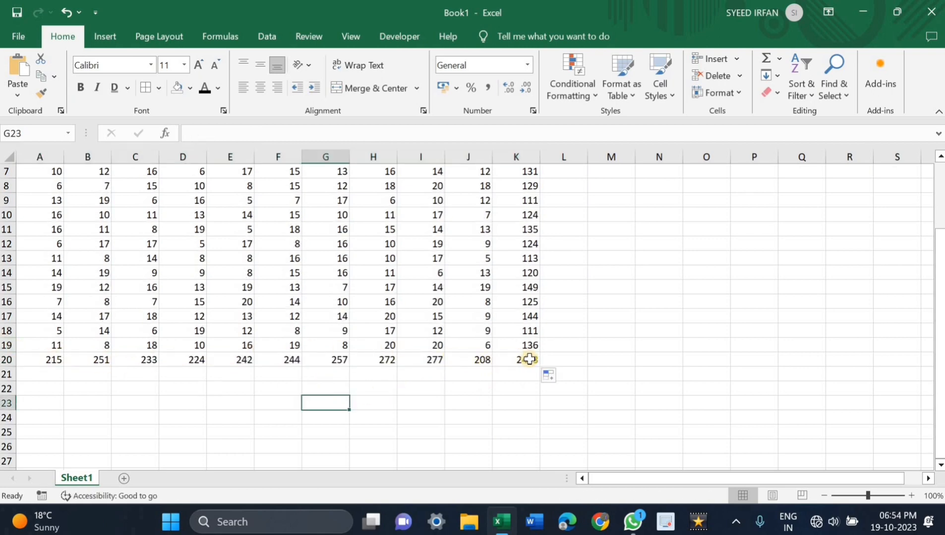
pyautogui.click(529, 359)
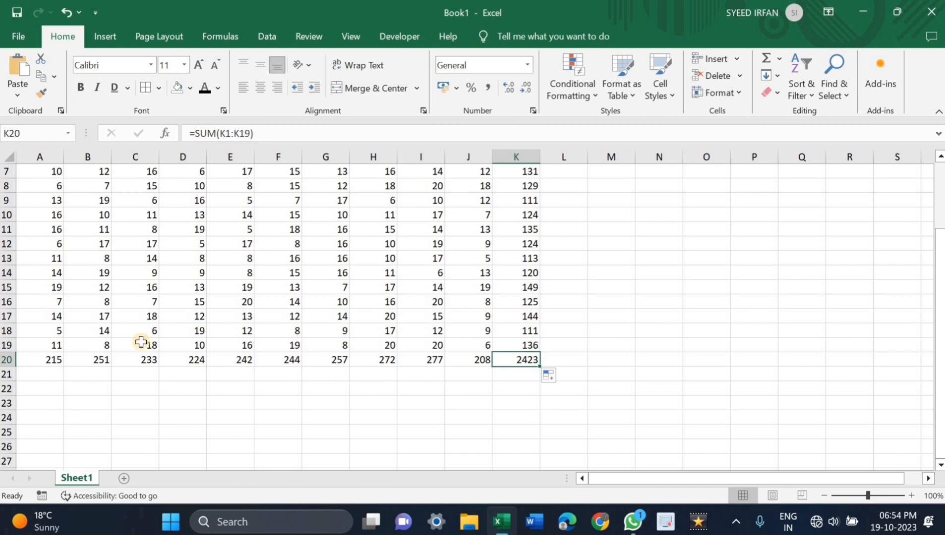
pyautogui.click(596, 371)
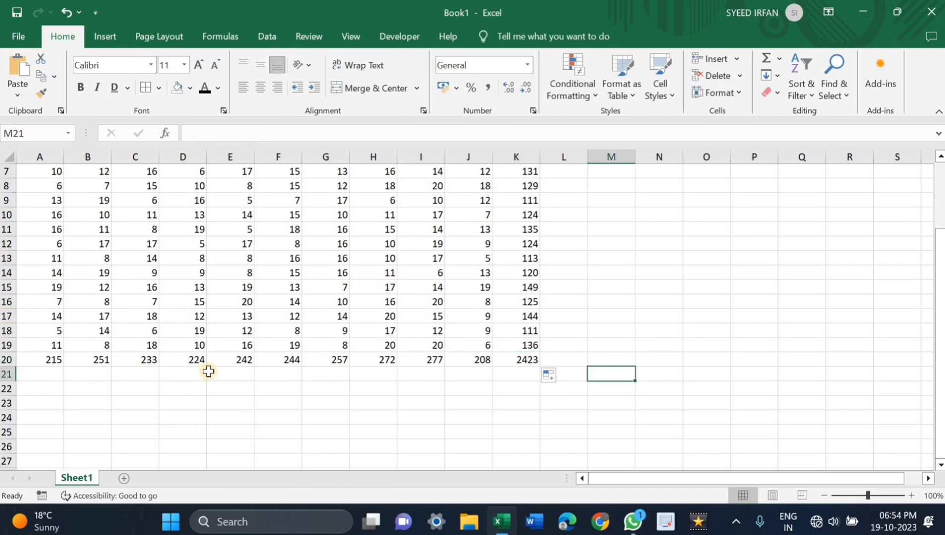
# Step: Enter =SUM(A1:K20) in cell M20 and reselect the cell to show its formula
pyautogui.scroll(2, 205, 372)
pyautogui.scroll(-2, 633, 372)
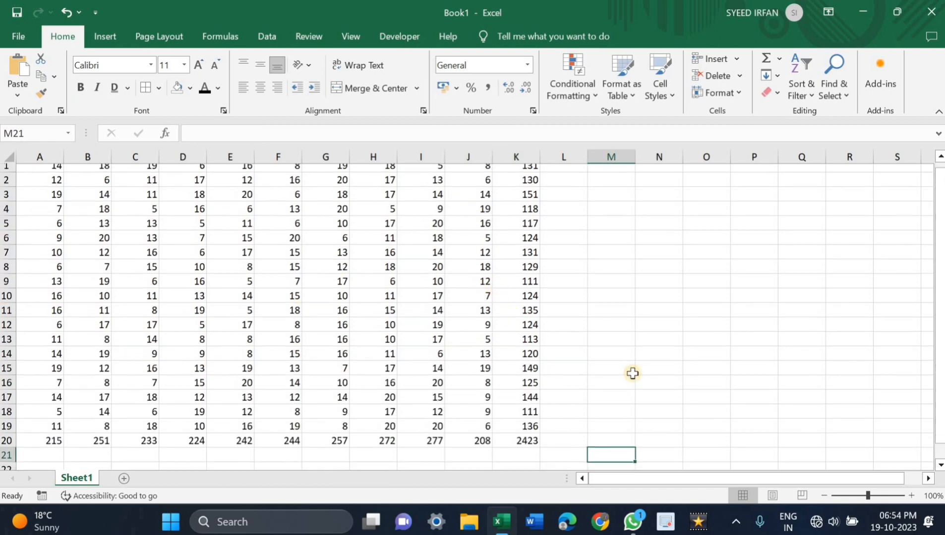
pyautogui.click(632, 362)
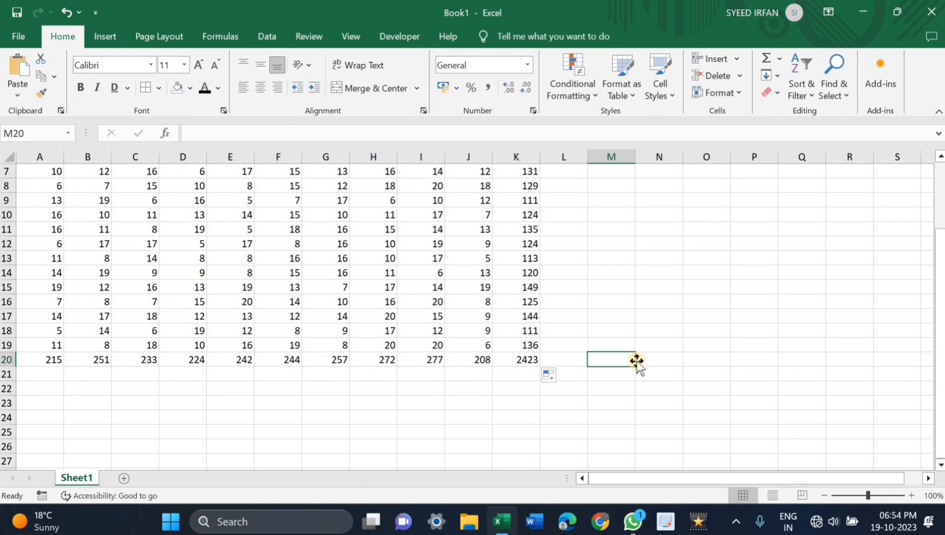
pyautogui.write('=')
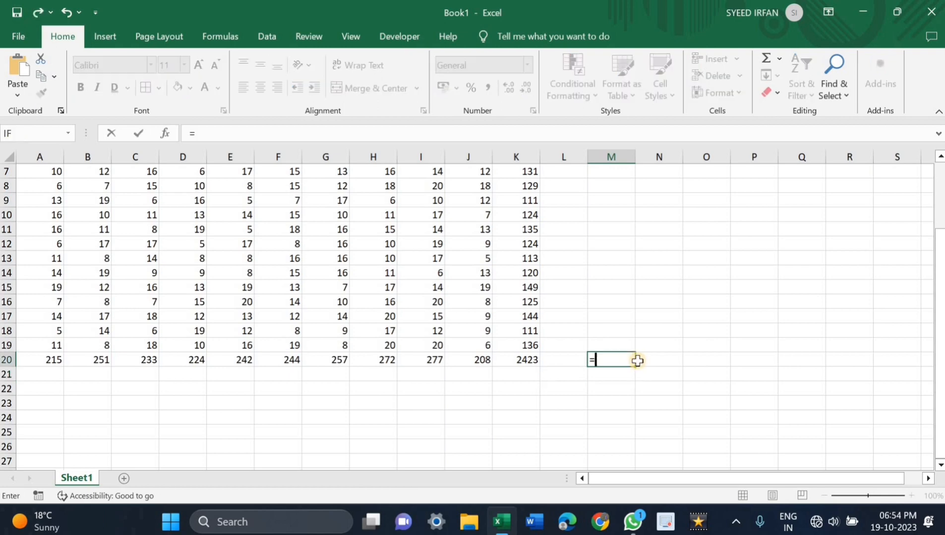
pyautogui.write('SUM')
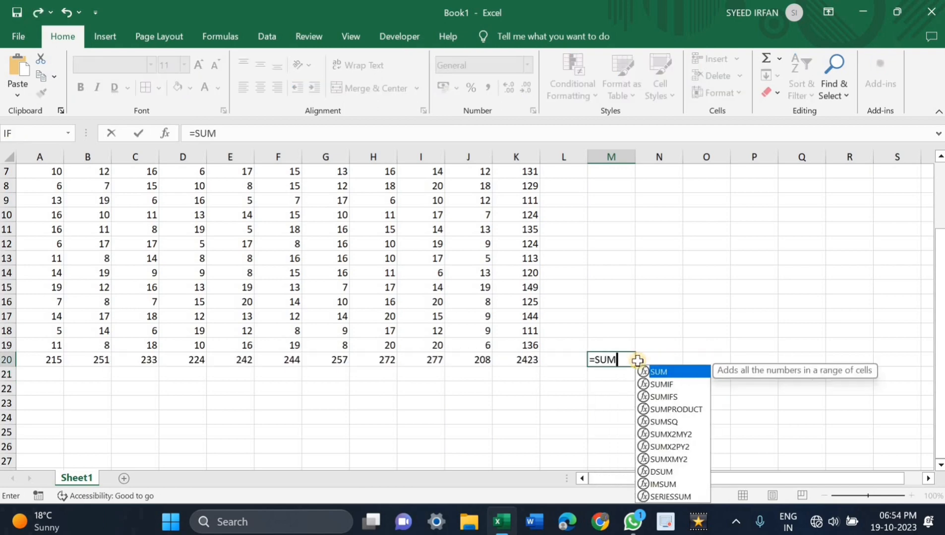
pyautogui.write('(')
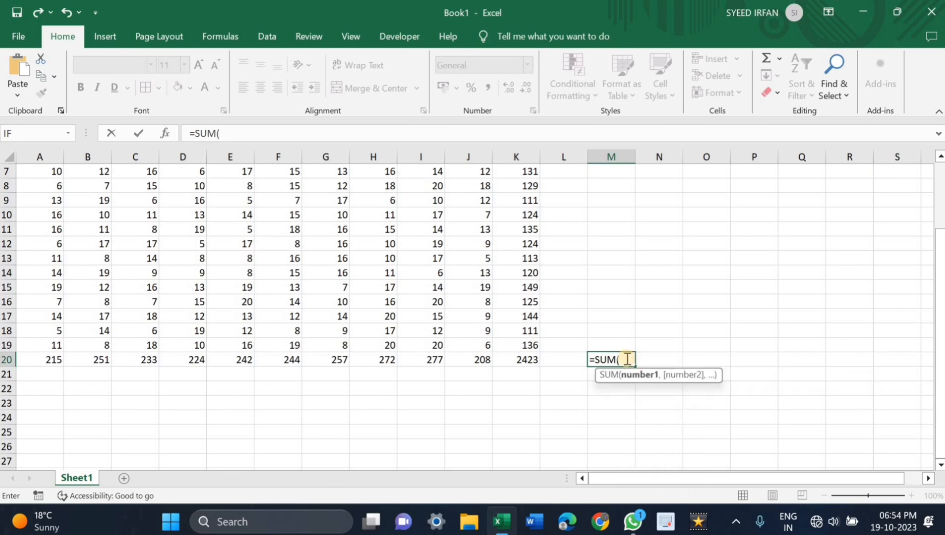
pyautogui.scroll(2, 233, 335)
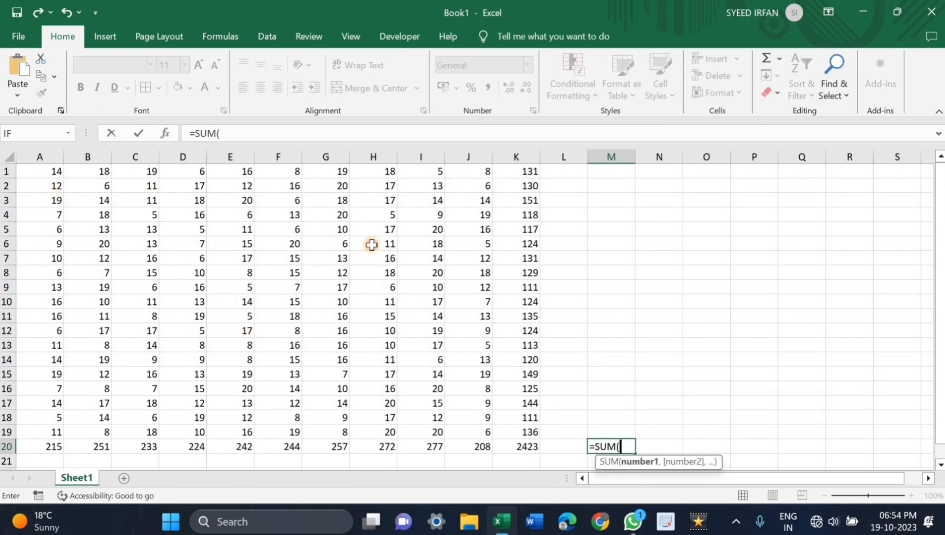
pyautogui.moveTo(40, 171); pyautogui.dragTo(516, 447)
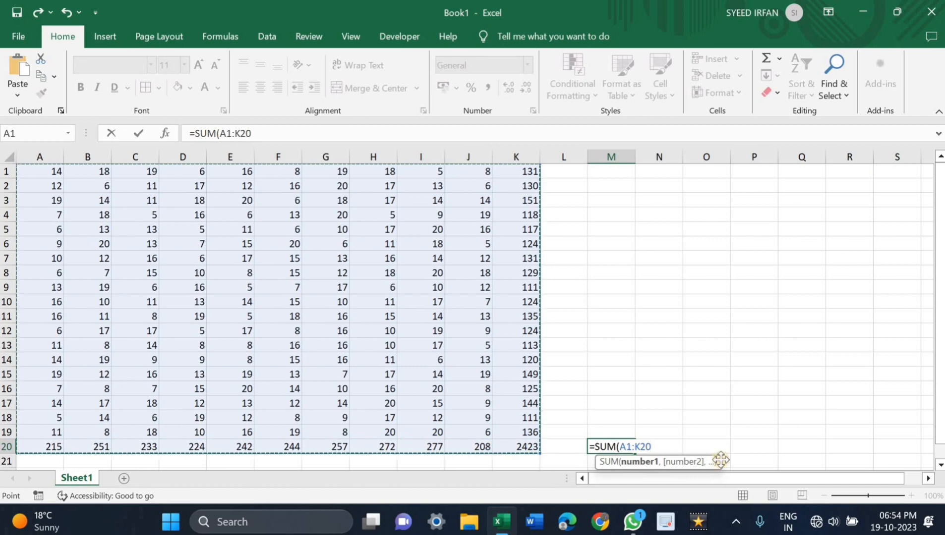
pyautogui.write(')')
pyautogui.press('Return')
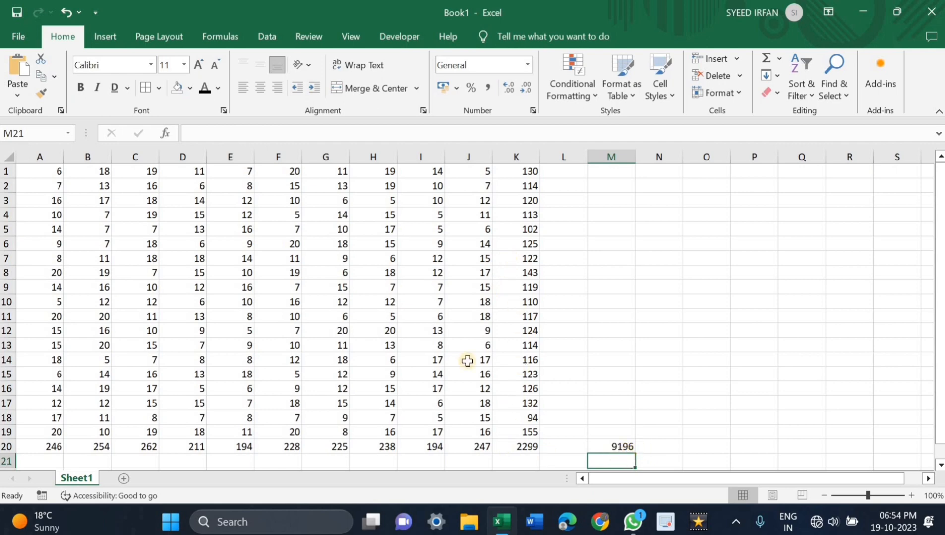
pyautogui.click(624, 446)
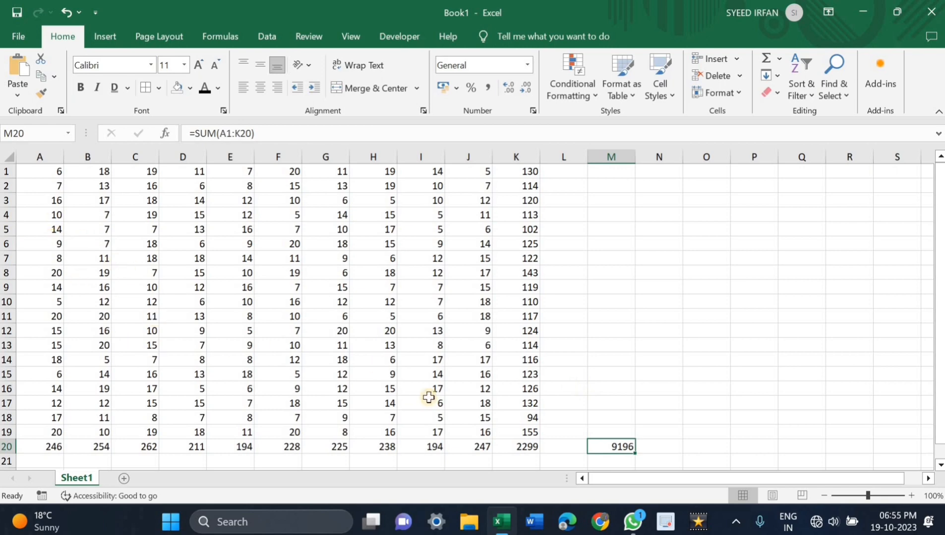
# Step: Convert the range A1:K19 into a table without marking existing headers and deselect it
pyautogui.click(373, 403)
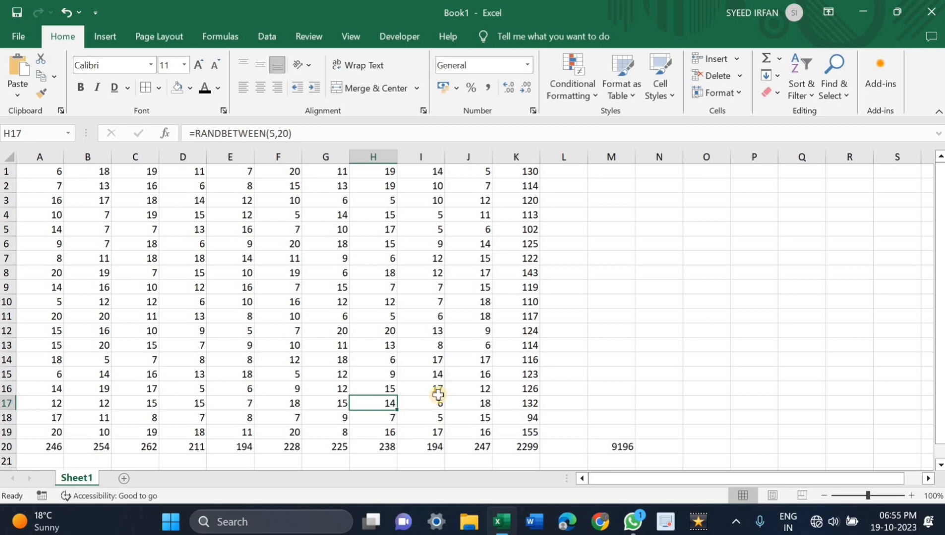
pyautogui.hotkey('ctrl', 't')
pyautogui.click(303, 334)
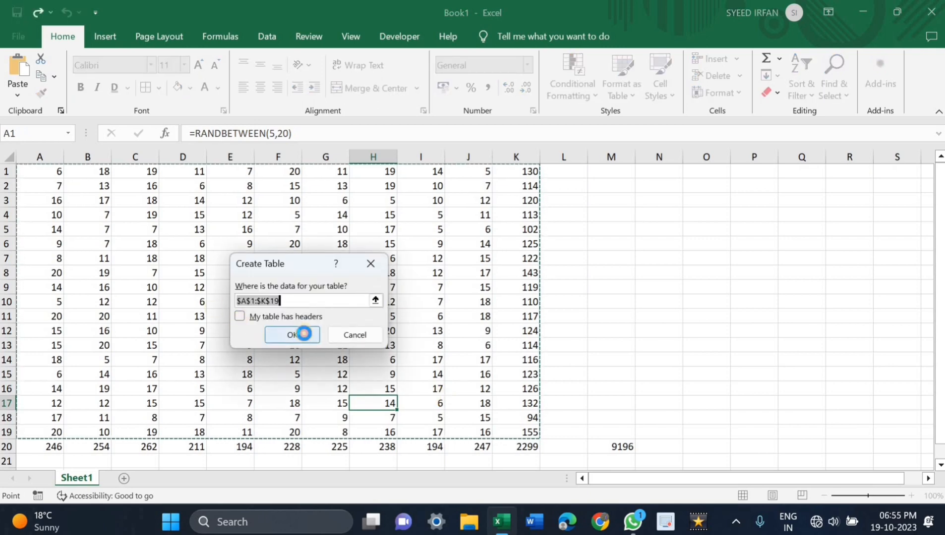
pyautogui.scroll(-1, 714, 356)
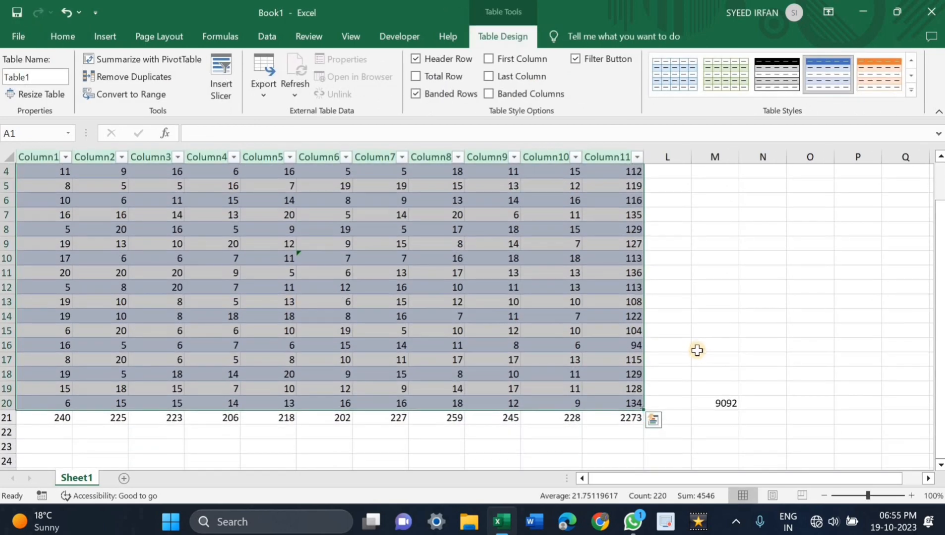
pyautogui.click(699, 353)
pyautogui.scroll(-2, 411, 318)
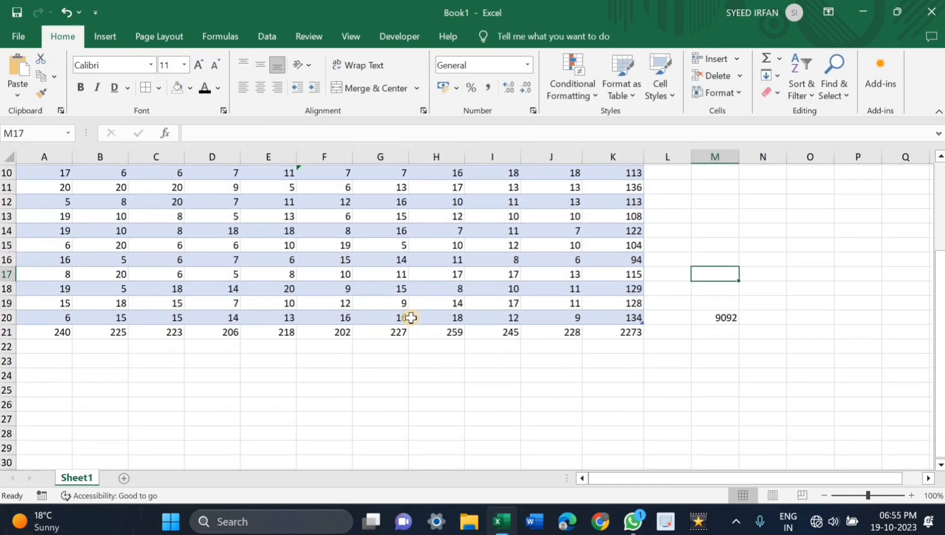
pyautogui.scroll(3, 410, 318)
# Step: Sort the table by Column1 from smallest to largest, and again from largest to smallest
pyautogui.click(61, 172)
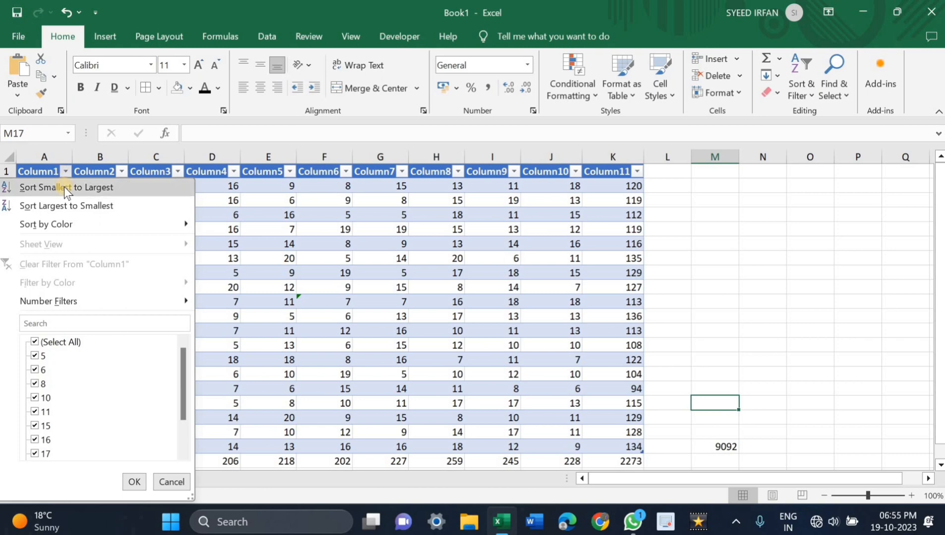
pyautogui.click(65, 187)
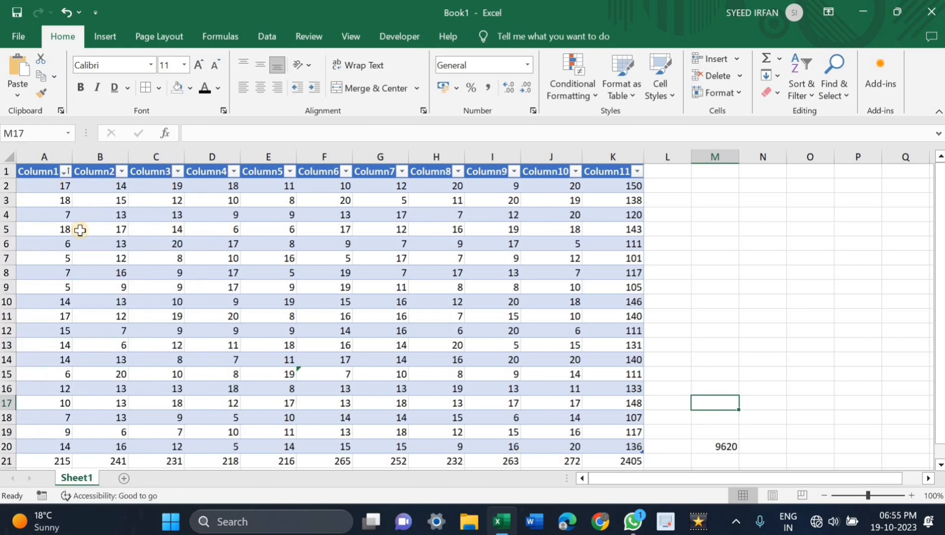
pyautogui.click(65, 171)
pyautogui.click(77, 201)
pyautogui.scroll(-2, 138, 306)
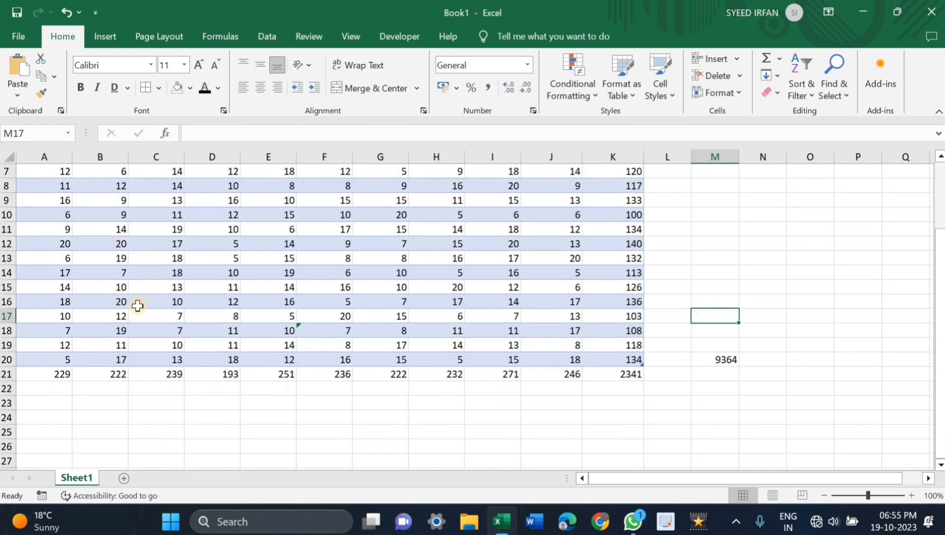
pyautogui.scroll(2, 113, 200)
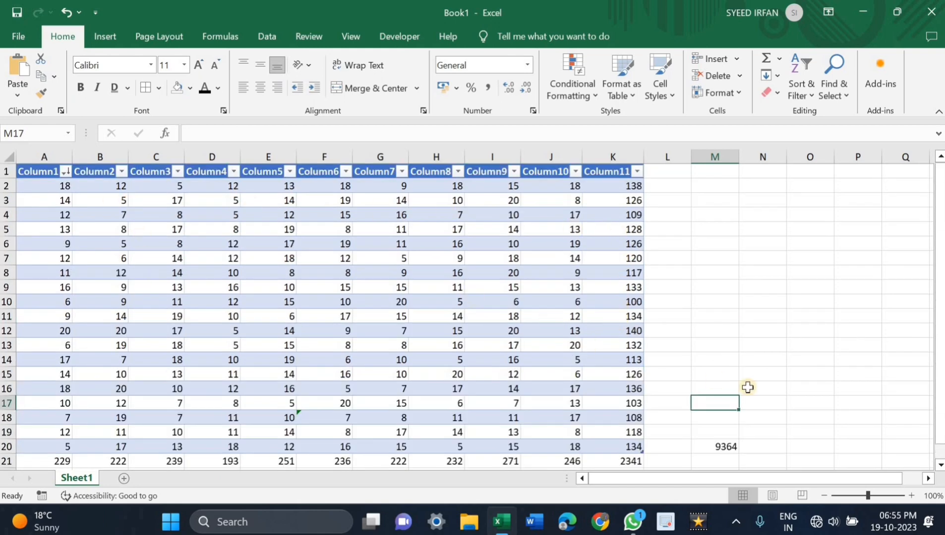